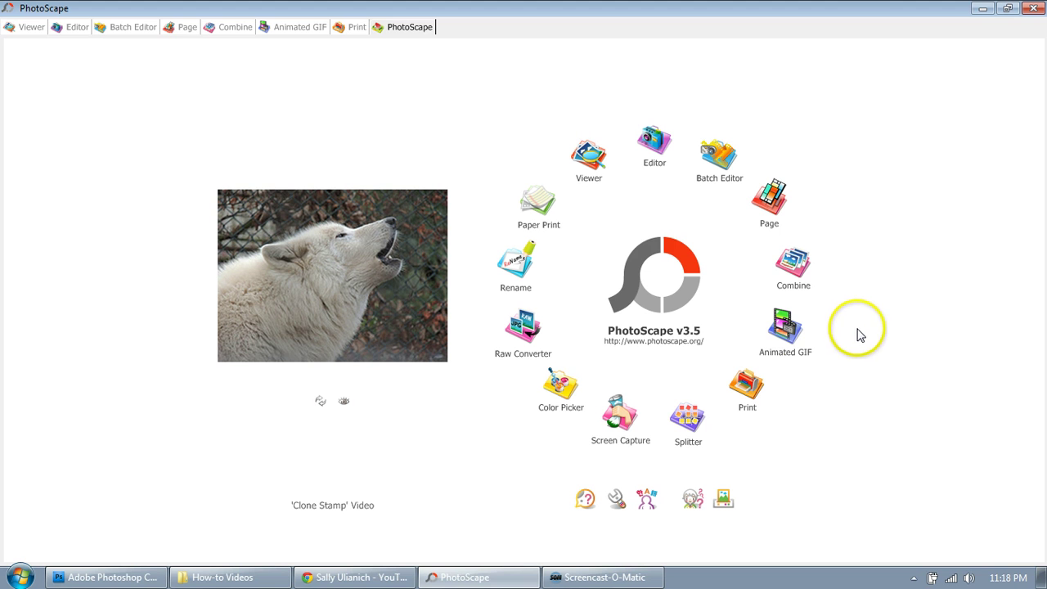
Open the Animated GIF maker and browse to Desktop > Facebook Stuff > Photo Album
click(785, 333)
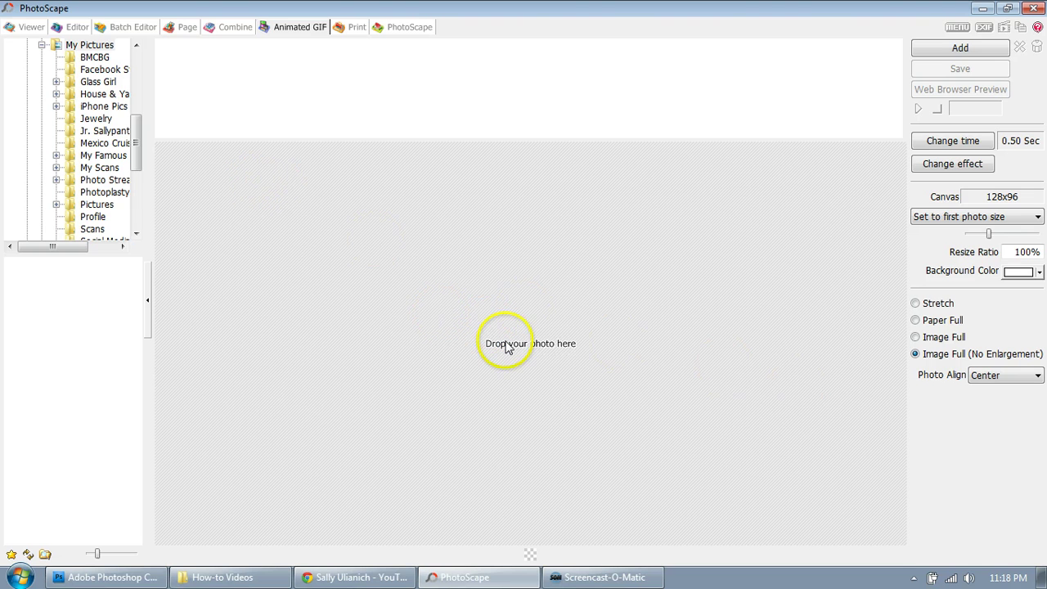
drag(140, 139, 146, 56)
click(42, 45)
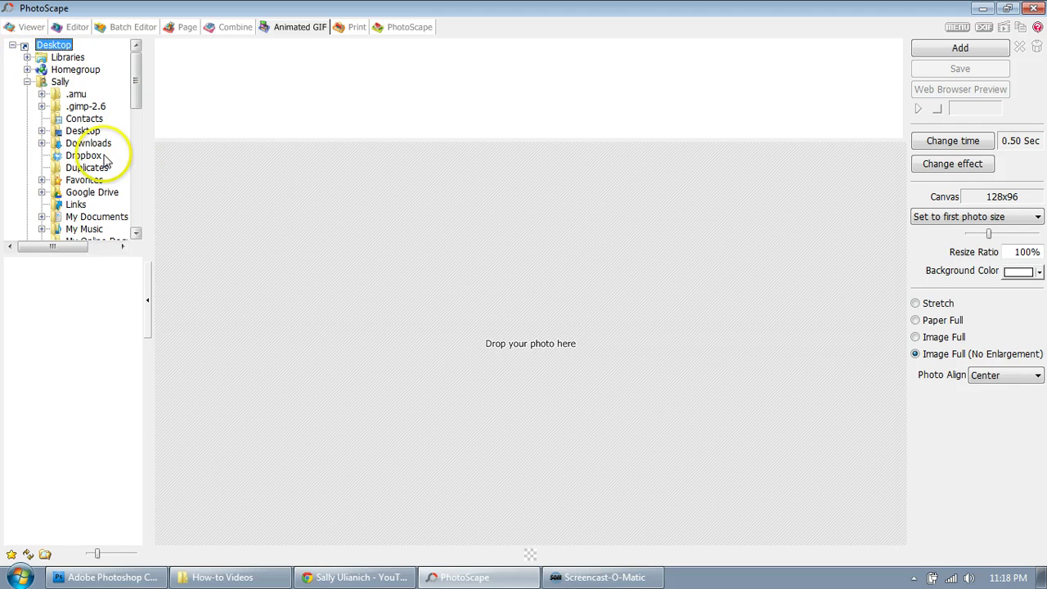
click(27, 82)
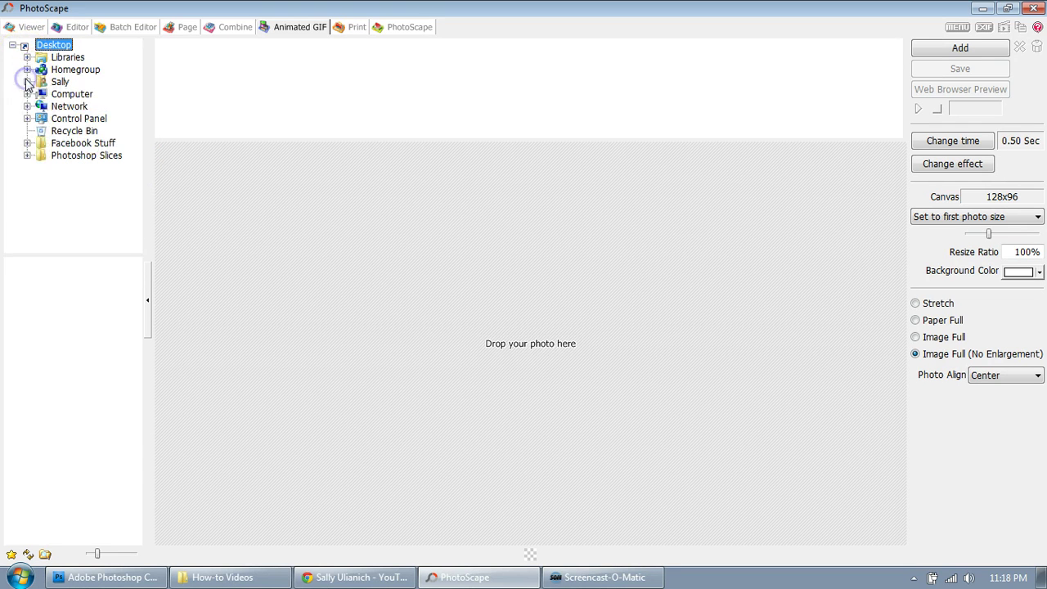
click(27, 143)
click(96, 156)
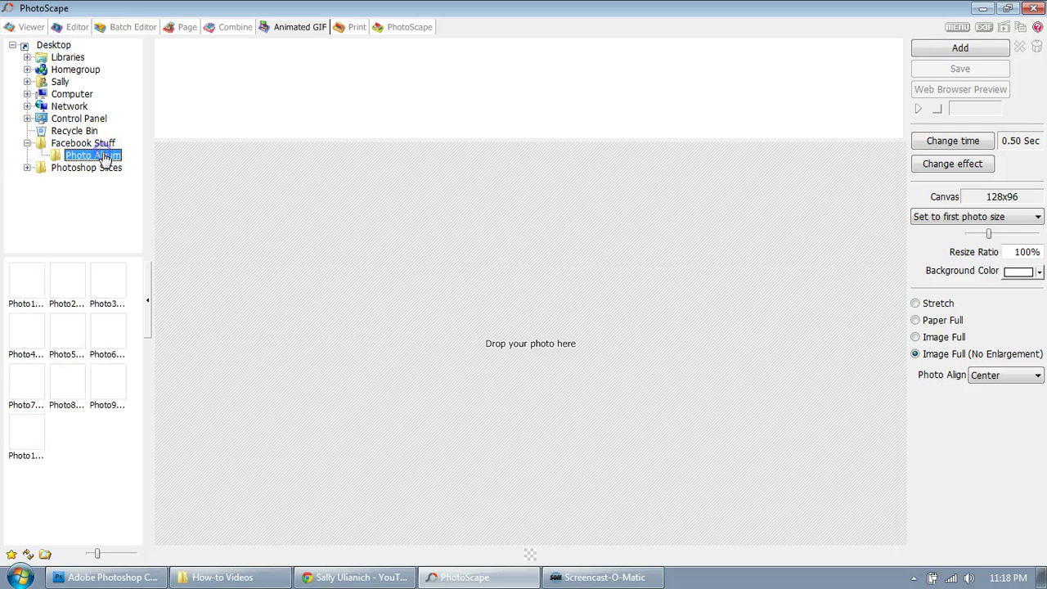
Add Photo1 through Photo10 as the ten GIF frames and bring up Change time
click(25, 273)
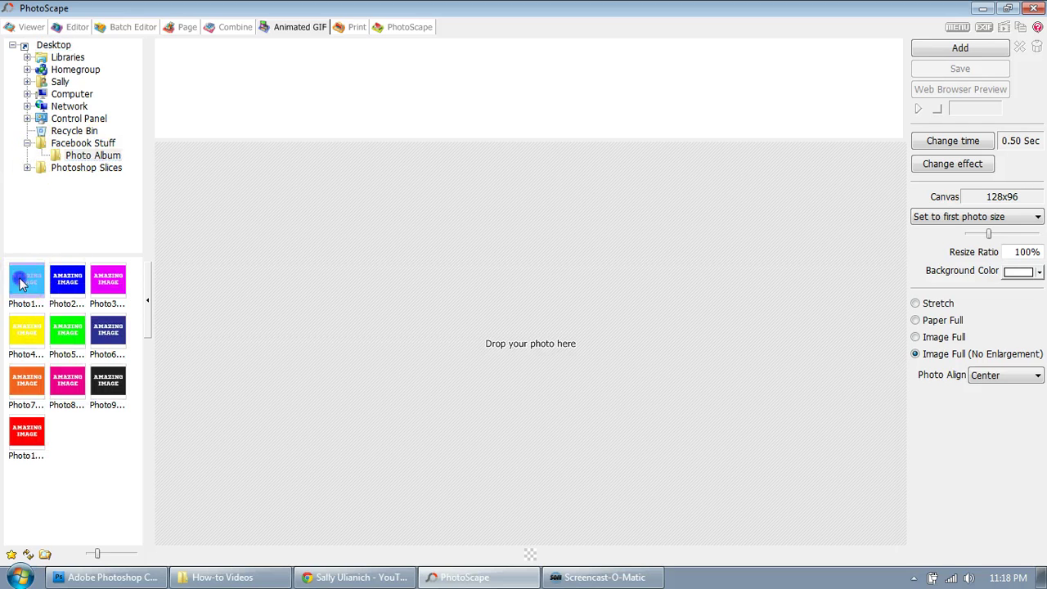
shift+click(37, 439)
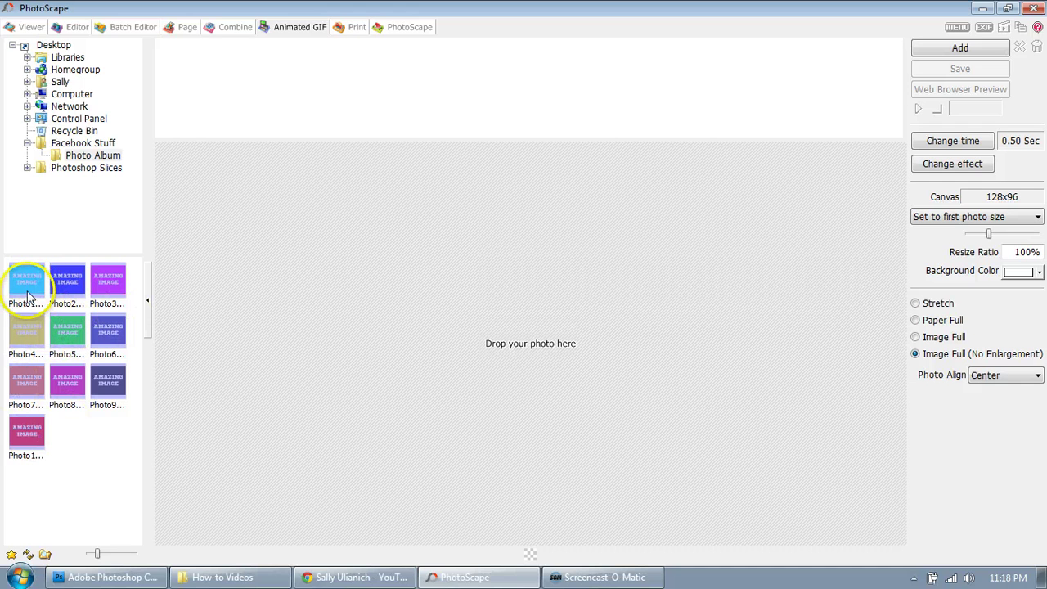
drag(22, 285, 161, 303)
drag(411, 333, 410, 332)
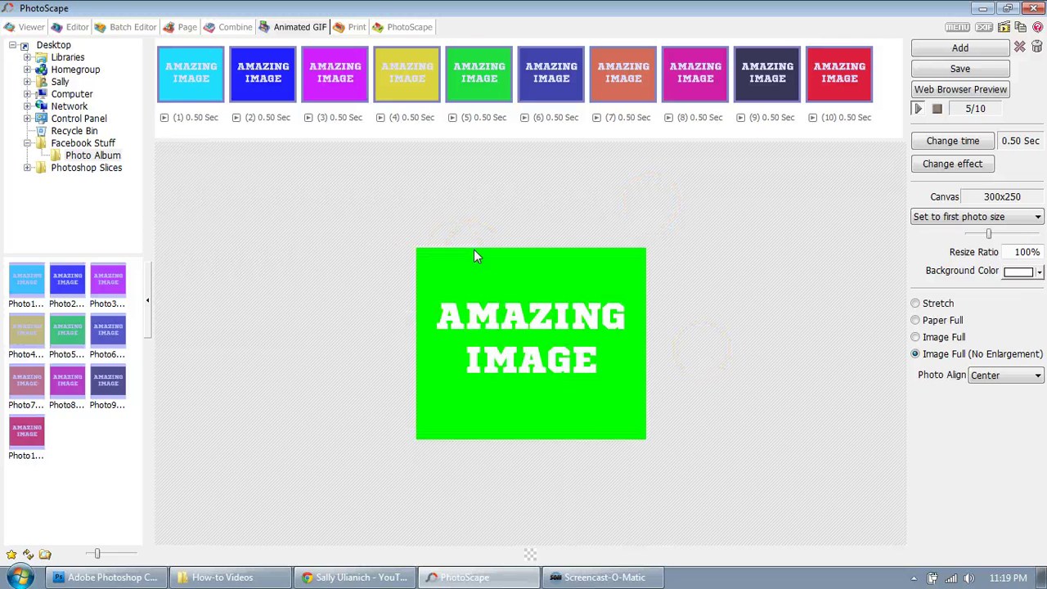
click(547, 254)
Set the display time to 200 (2.00 sec) for all frames
click(963, 142)
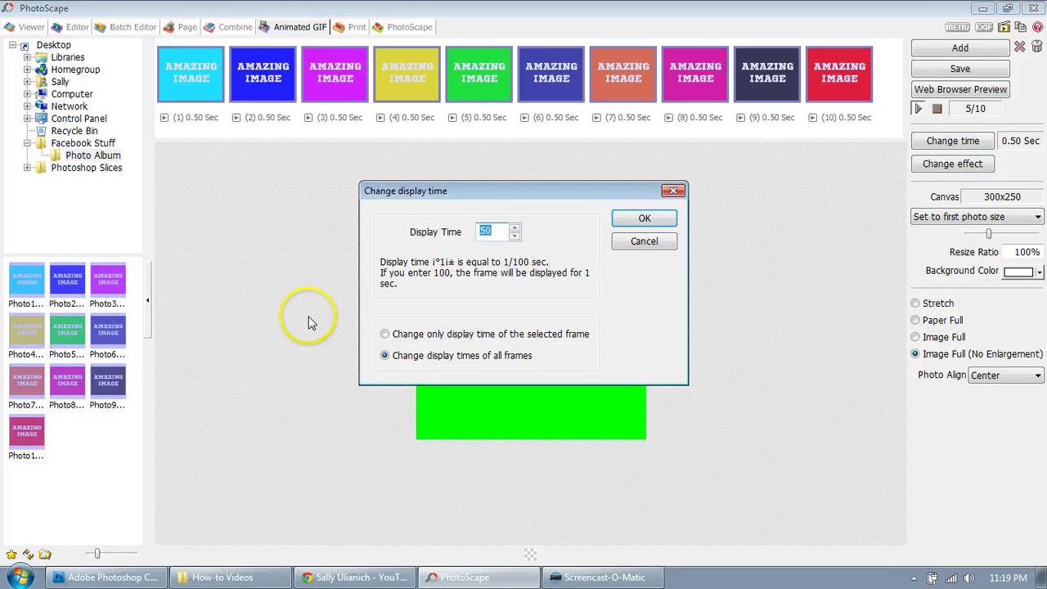
click(514, 235)
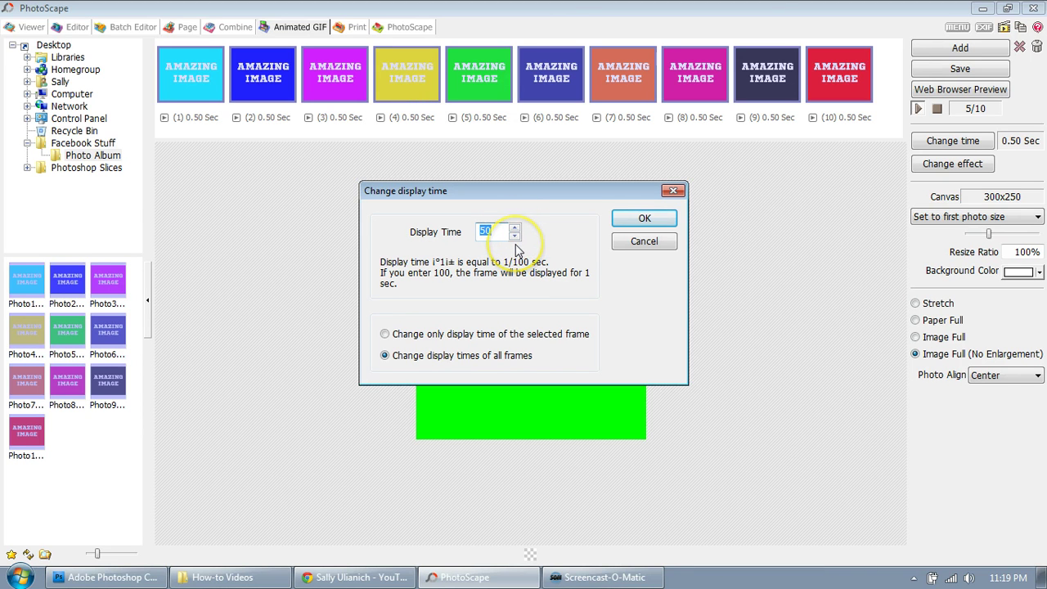
click(523, 248)
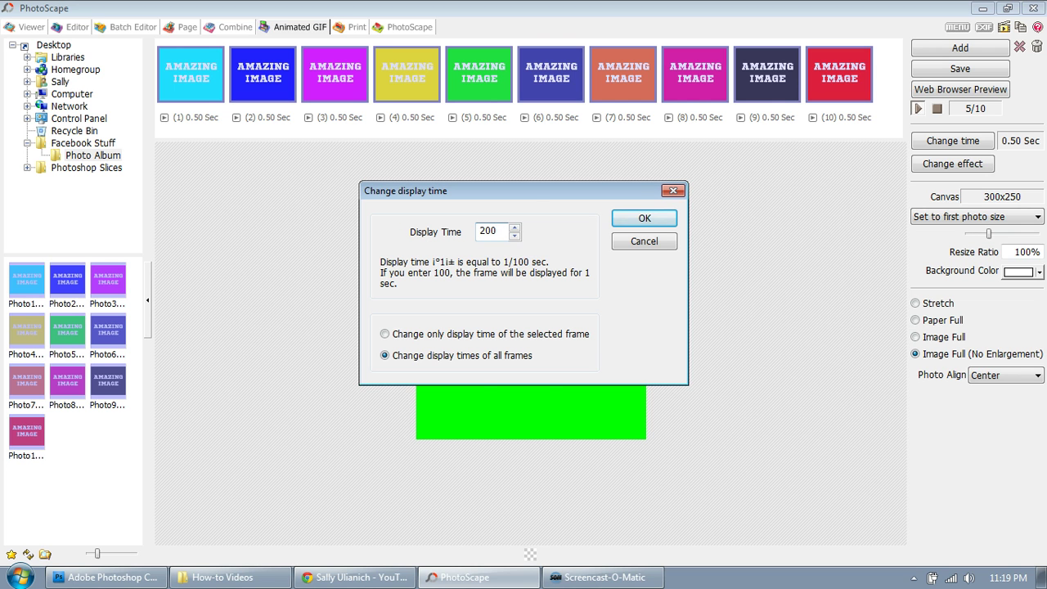
click(642, 218)
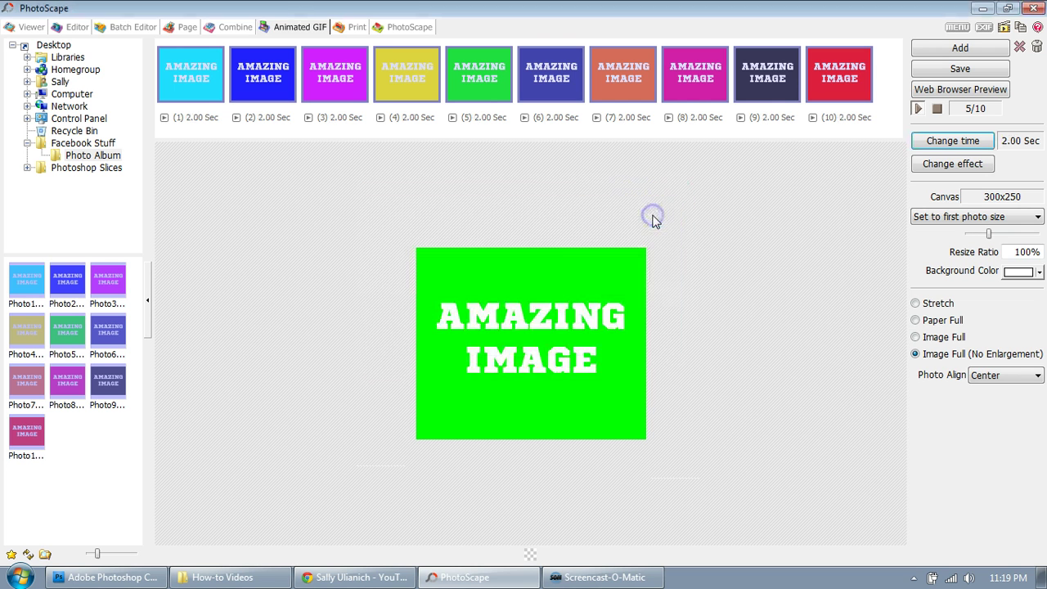
Compare the Stretch, Paper Full, Image Full and Image Full (No Enlargement) fit modes, ending on Stretch
click(1036, 217)
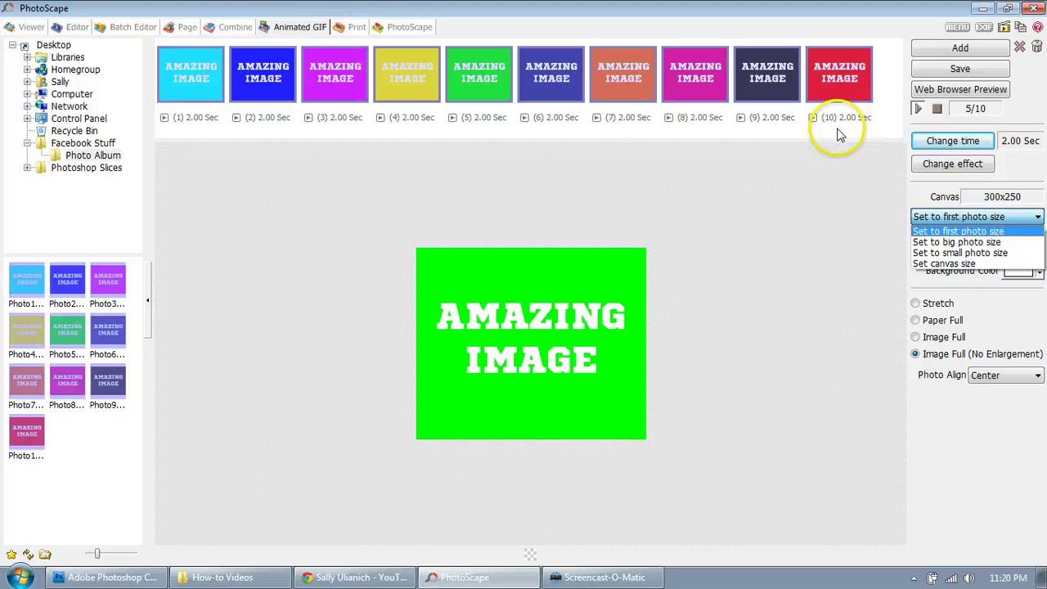
click(929, 189)
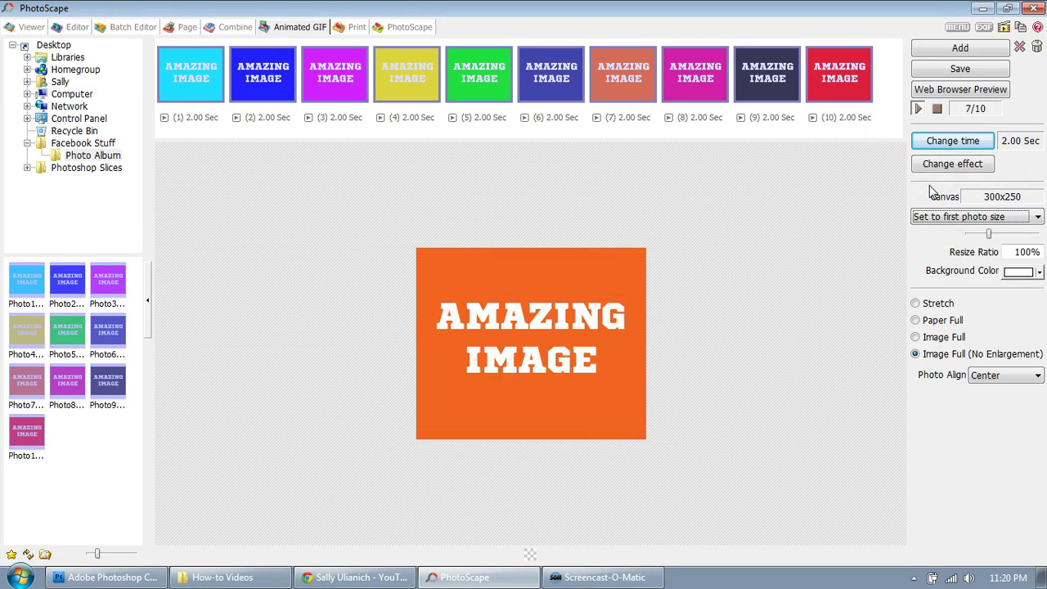
click(915, 303)
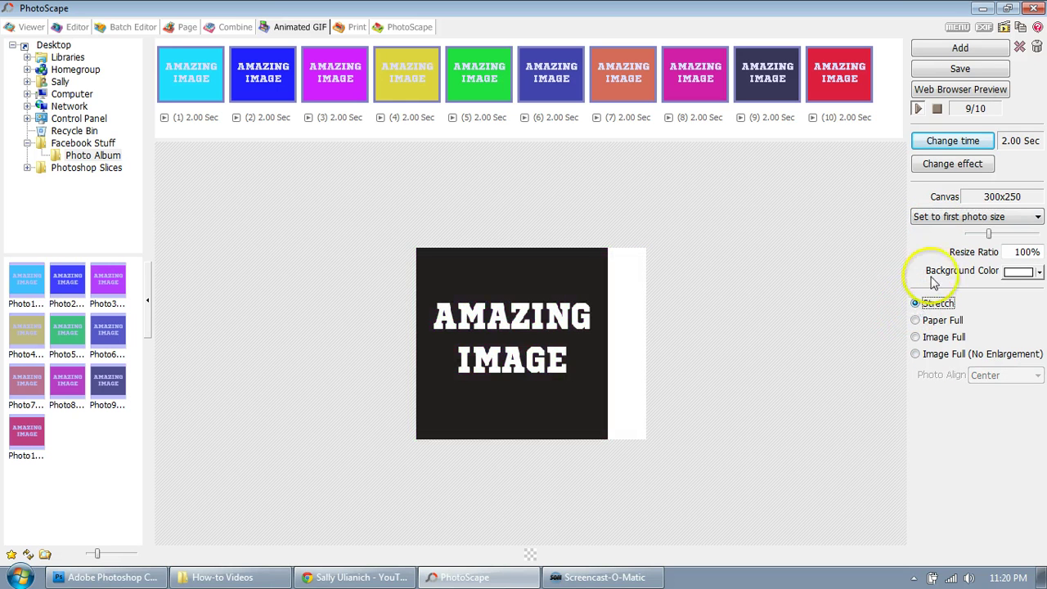
click(915, 319)
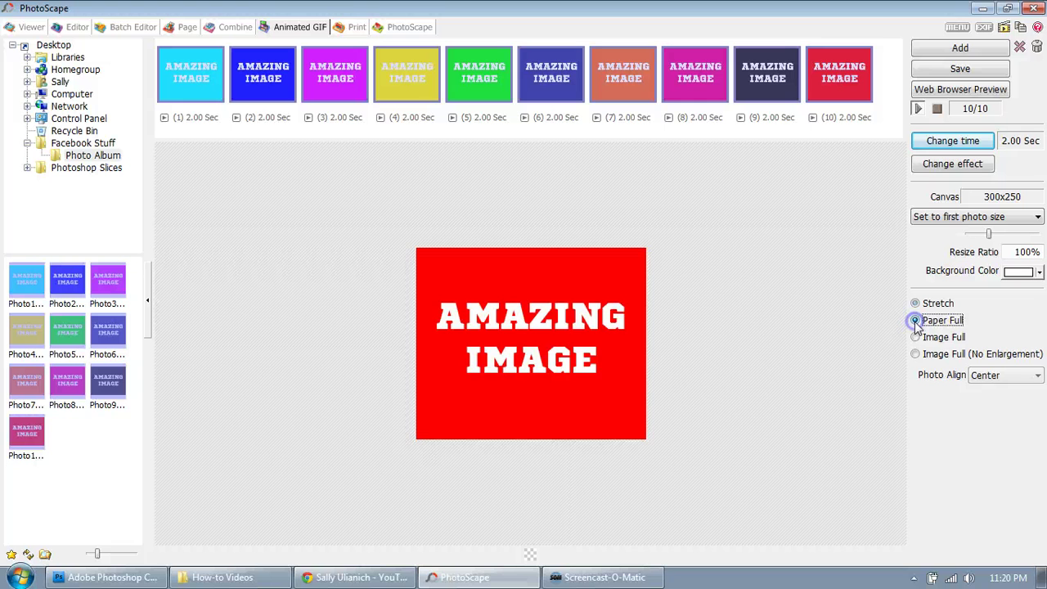
click(917, 338)
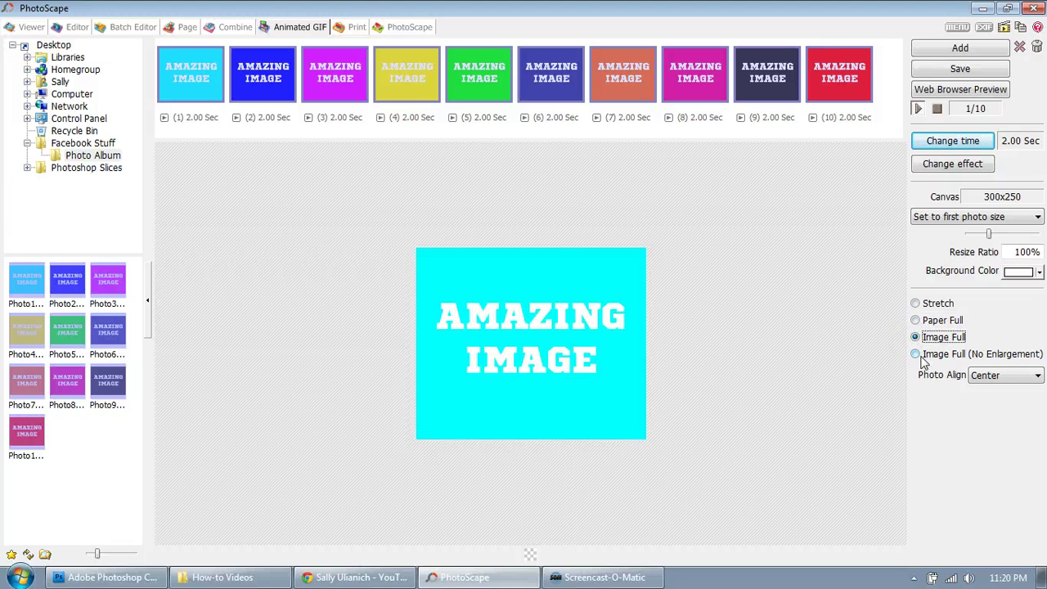
click(916, 358)
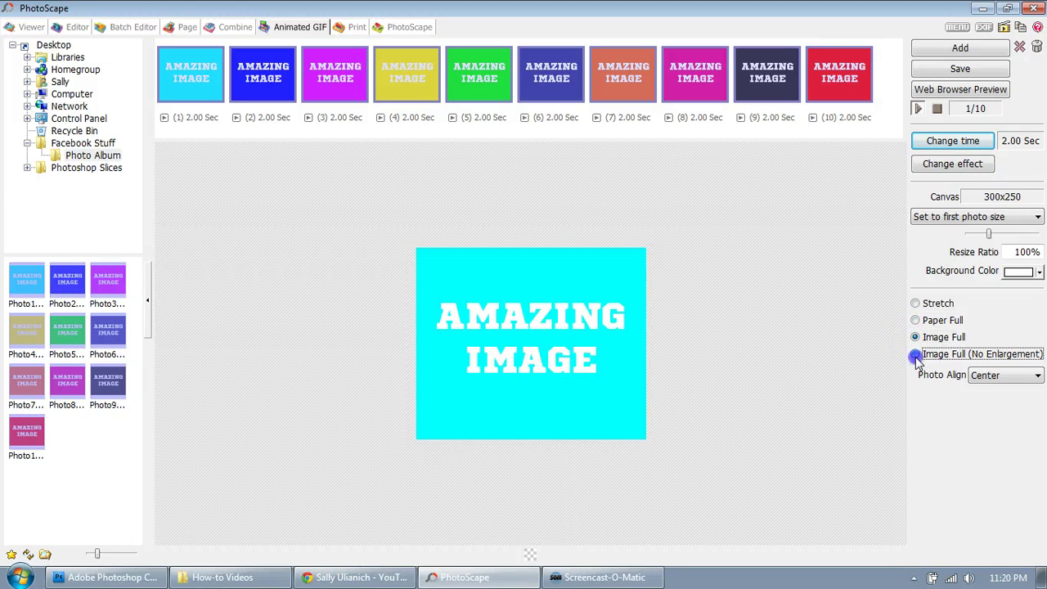
click(914, 303)
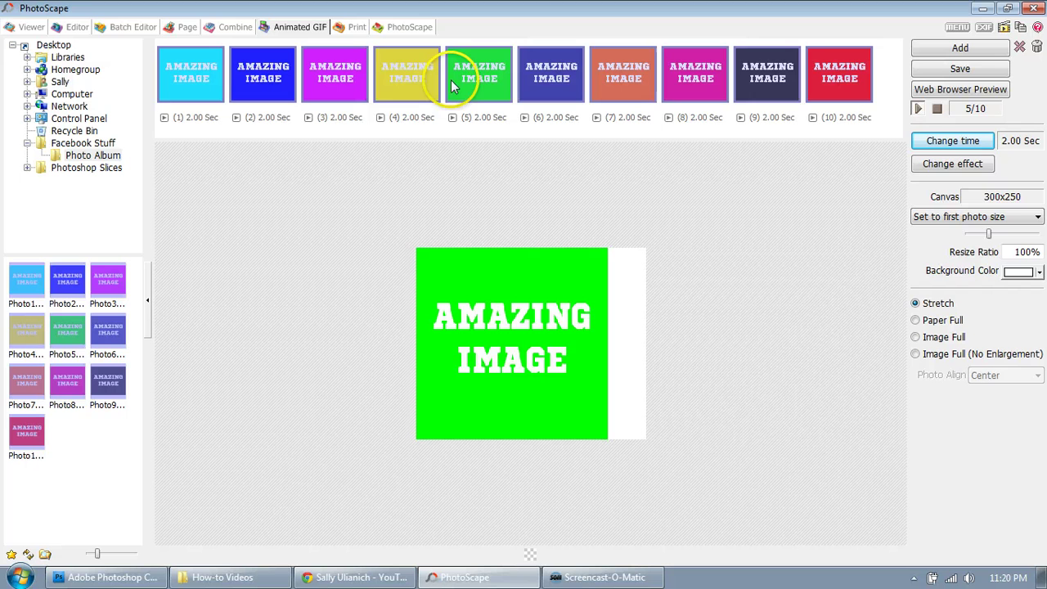
drag(431, 85, 502, 90)
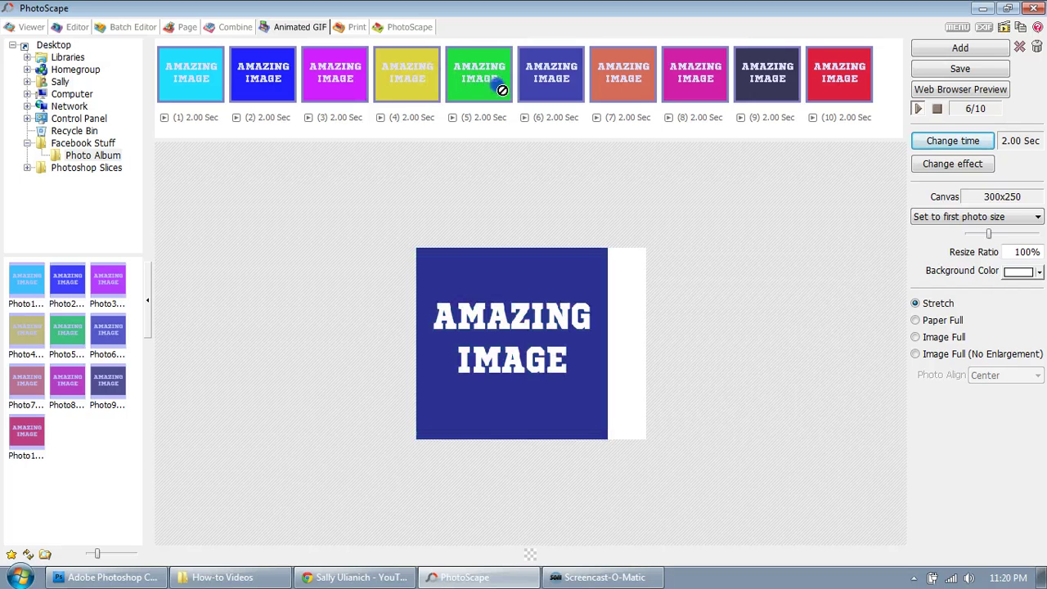
click(399, 79)
drag(411, 85, 593, 75)
drag(470, 76, 393, 74)
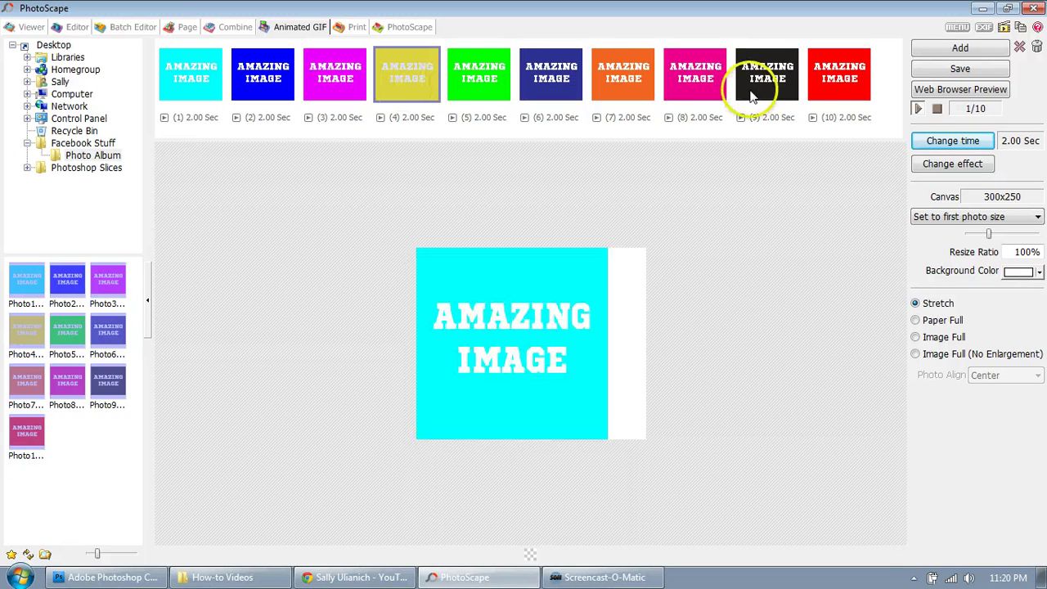
right_click(310, 122)
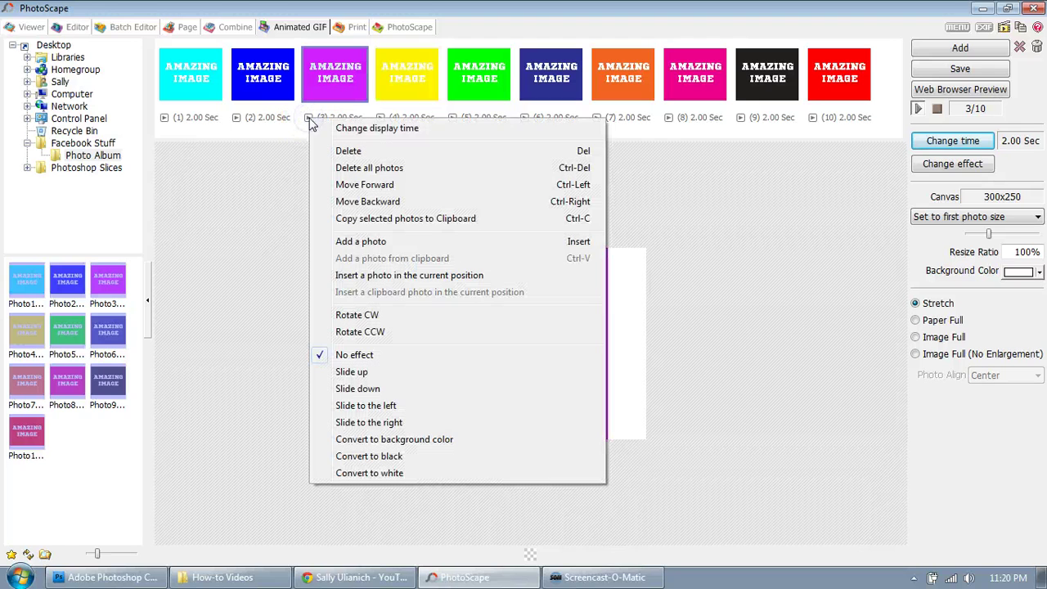
click(364, 129)
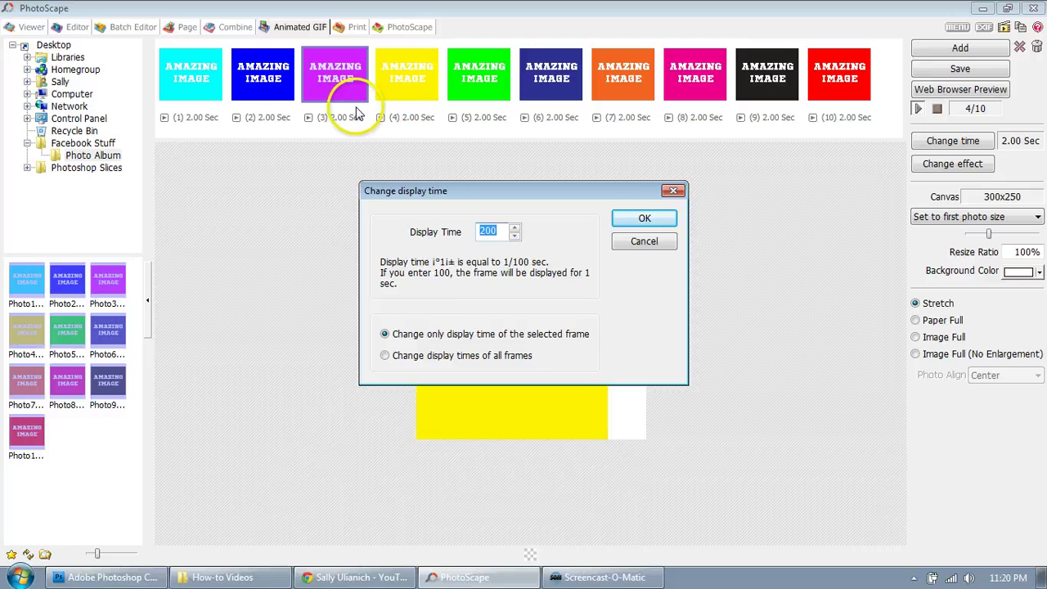
click(644, 241)
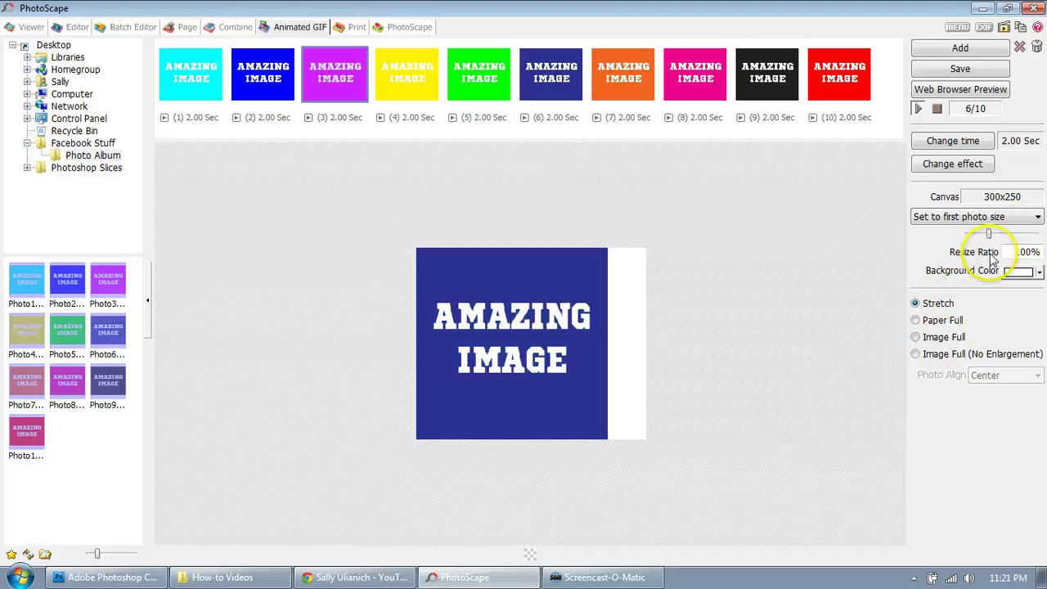
Keep the canvas at the first photo's size and switch the fit mode to Image Full
click(1036, 219)
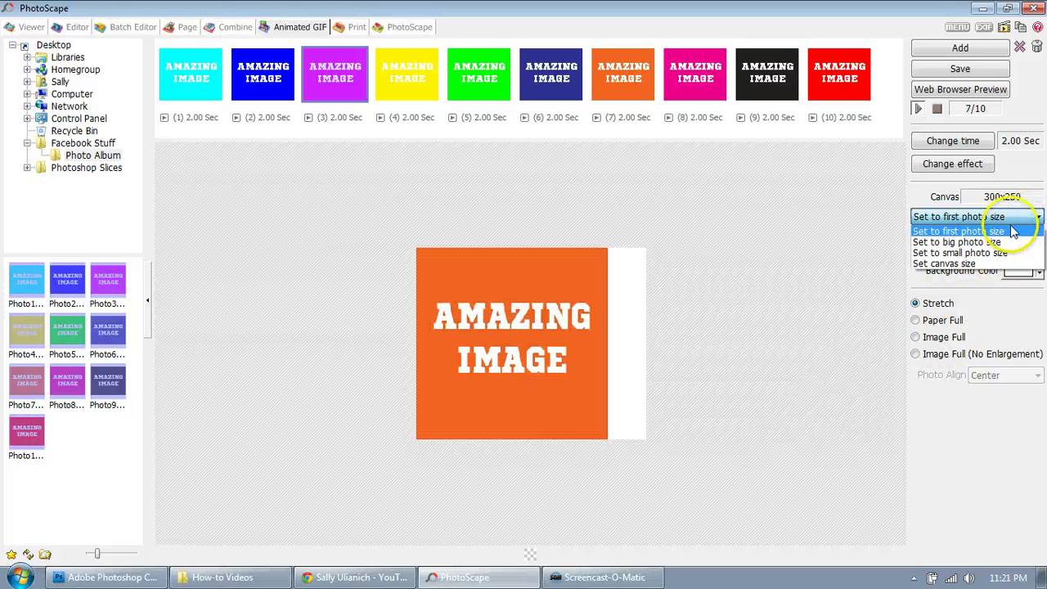
click(949, 227)
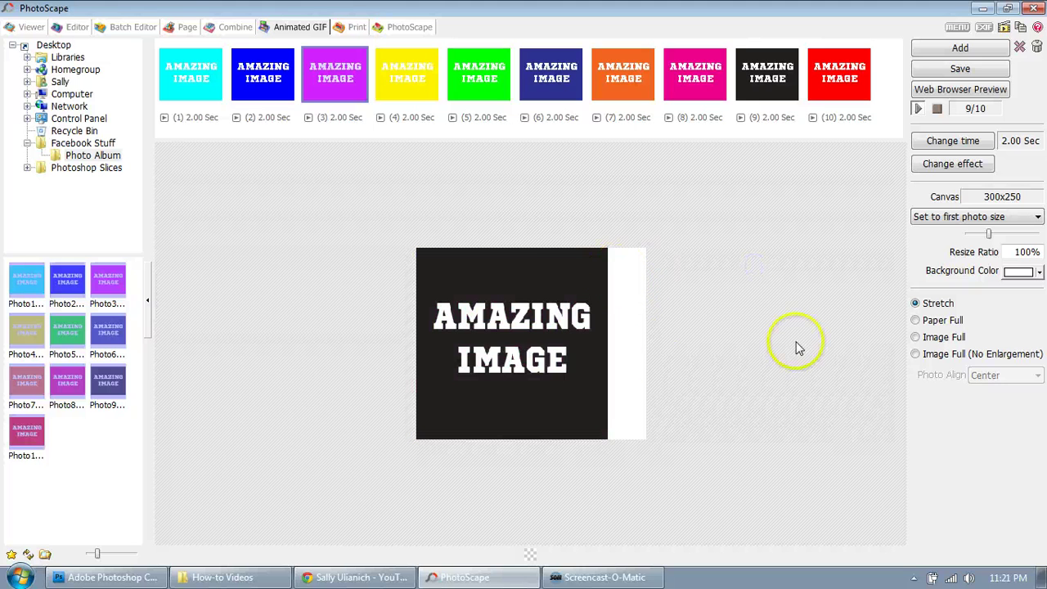
click(948, 320)
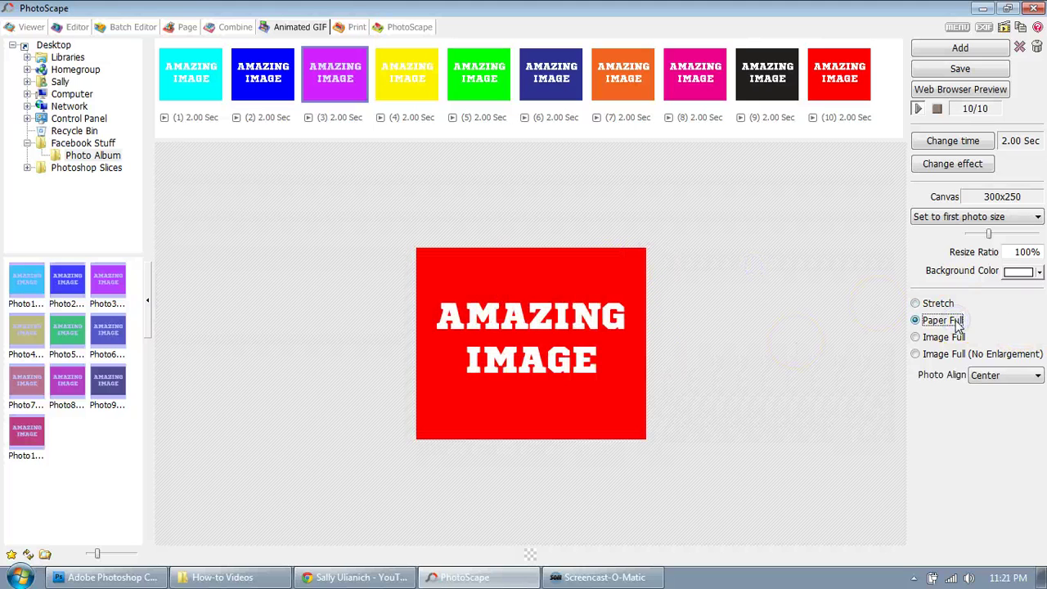
click(938, 338)
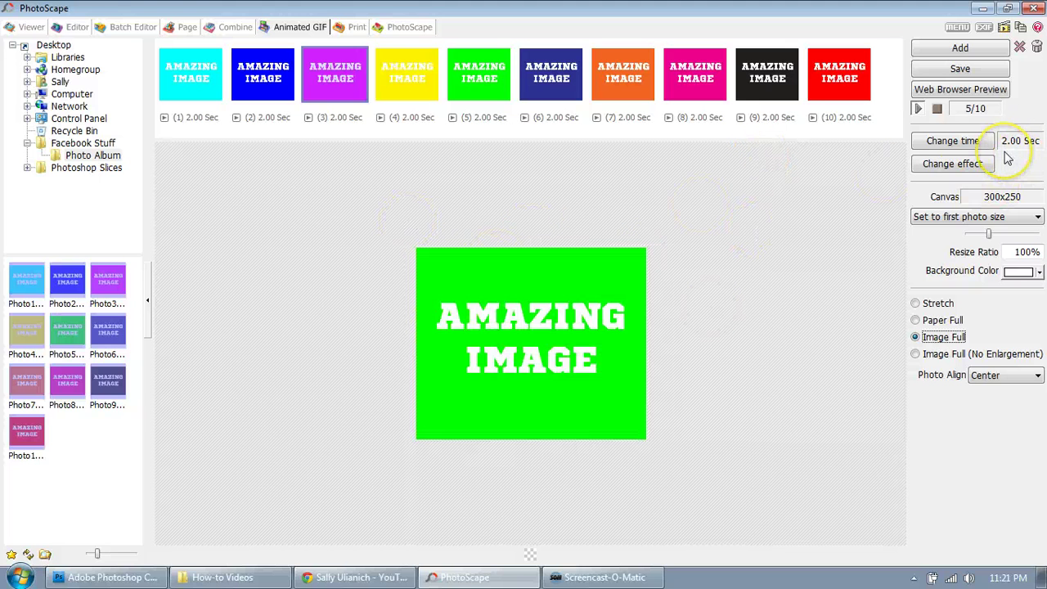
Try the Slide up, Slide down, Slide left and Slide right transitions on all frames
click(956, 165)
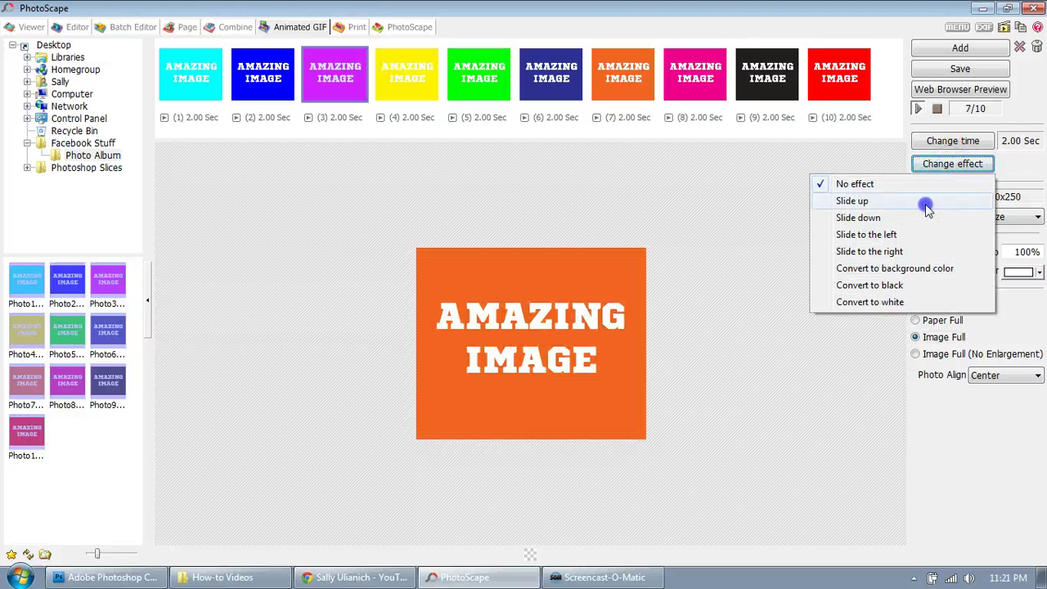
click(926, 206)
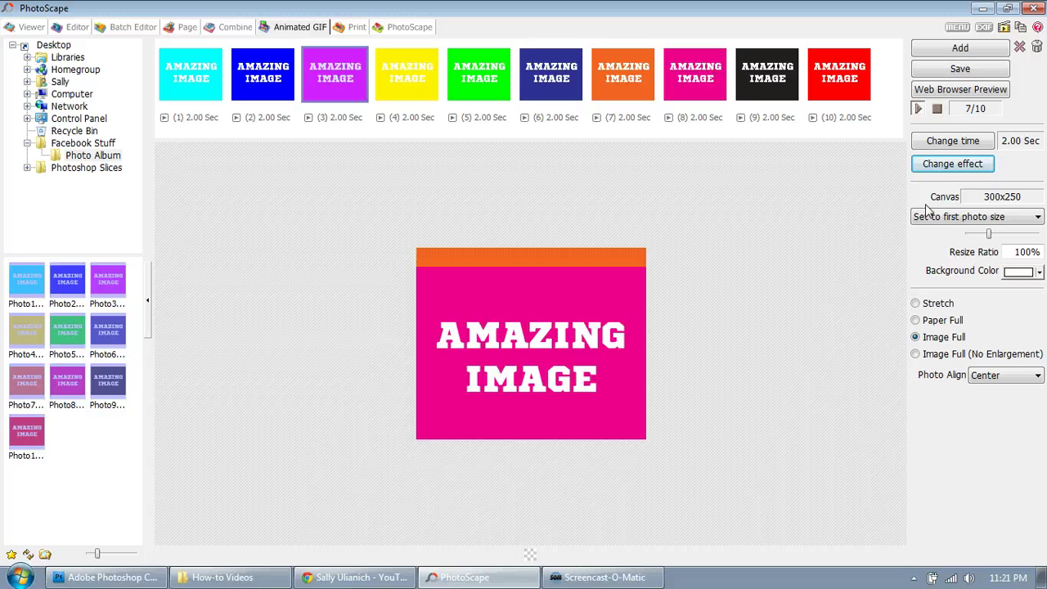
click(962, 172)
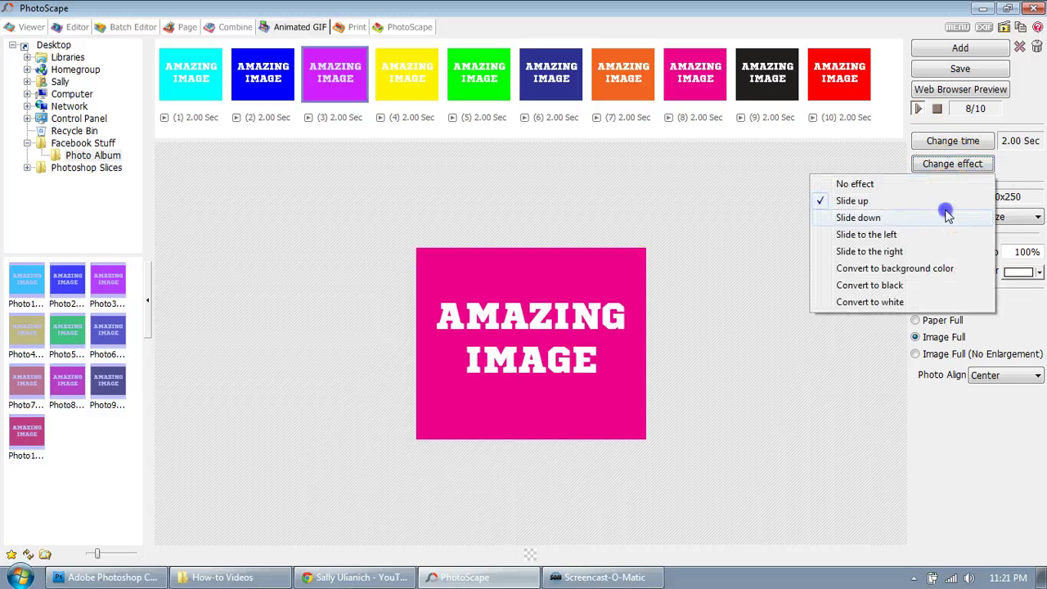
click(948, 215)
click(940, 164)
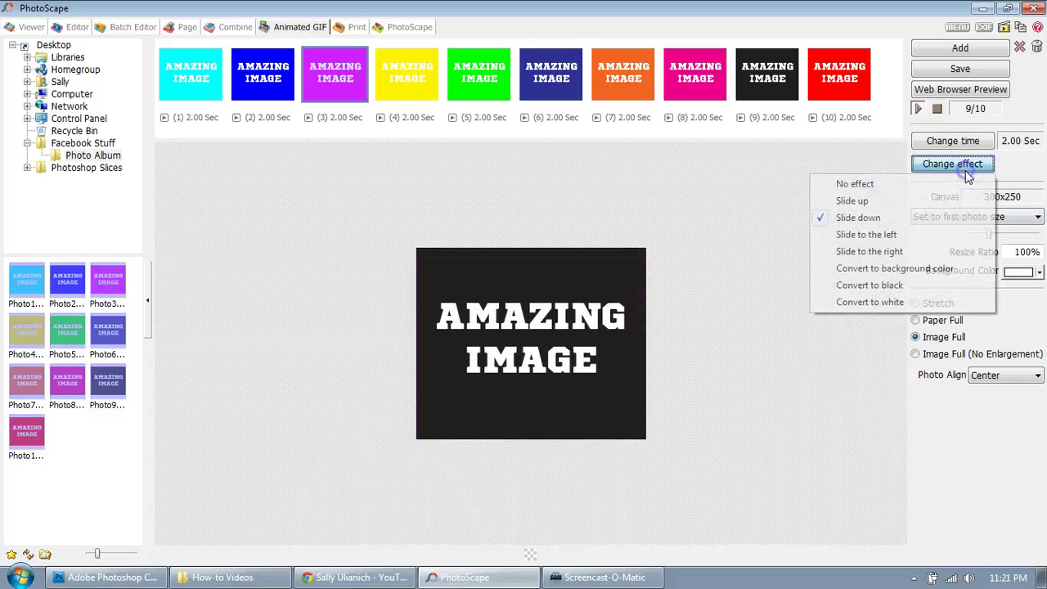
click(927, 235)
click(949, 166)
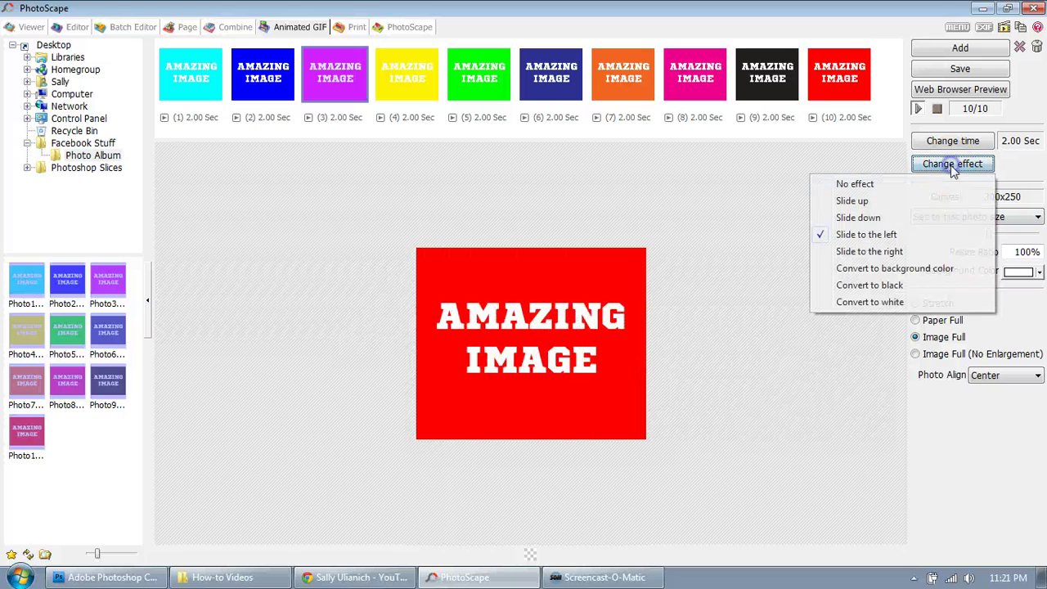
click(928, 252)
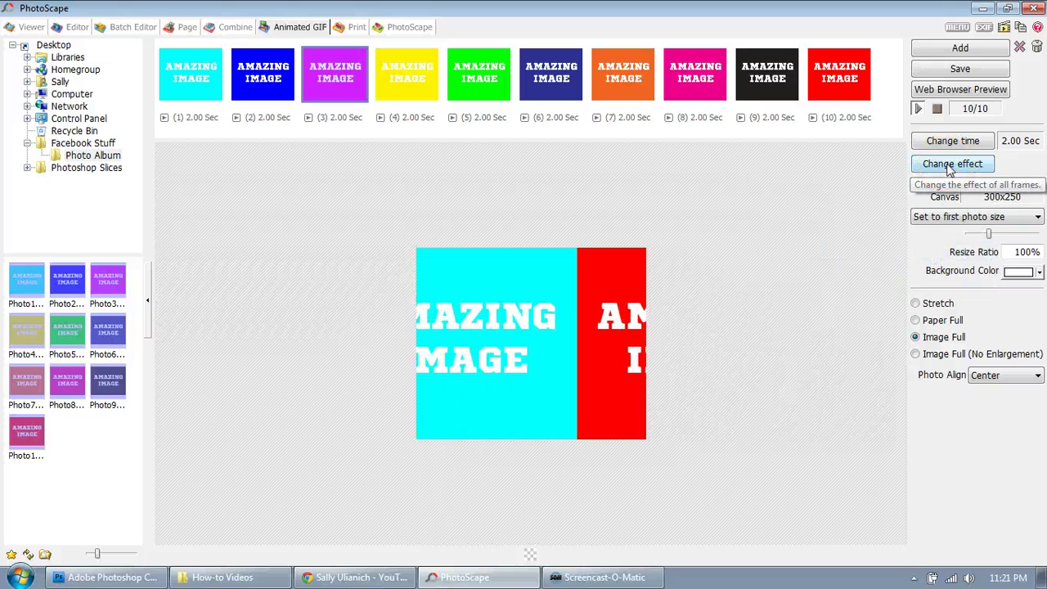
Try the fade-through-background-colour and Convert to black transitions
click(949, 165)
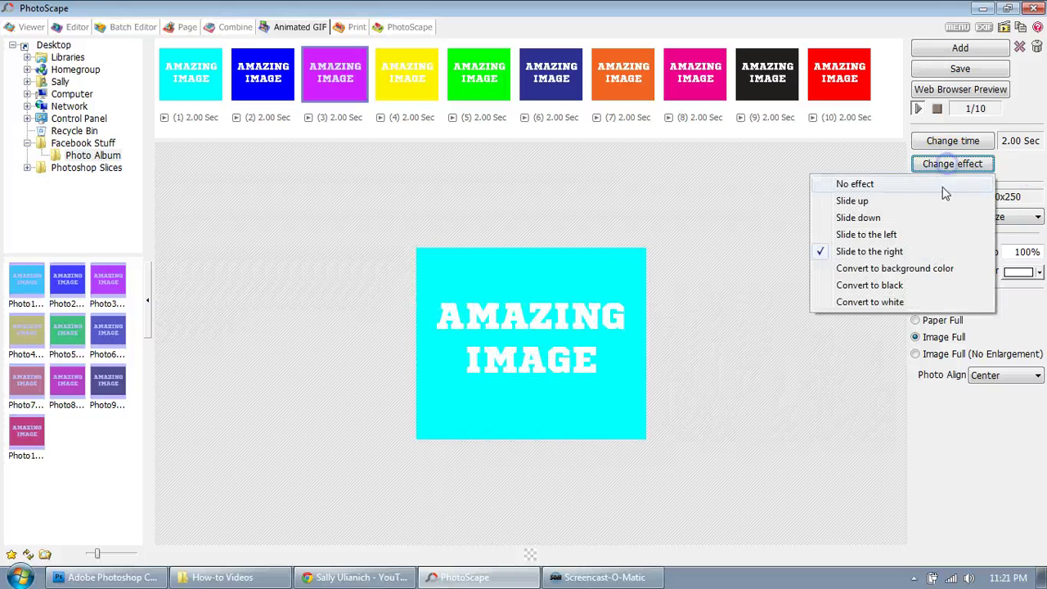
click(927, 268)
click(1032, 277)
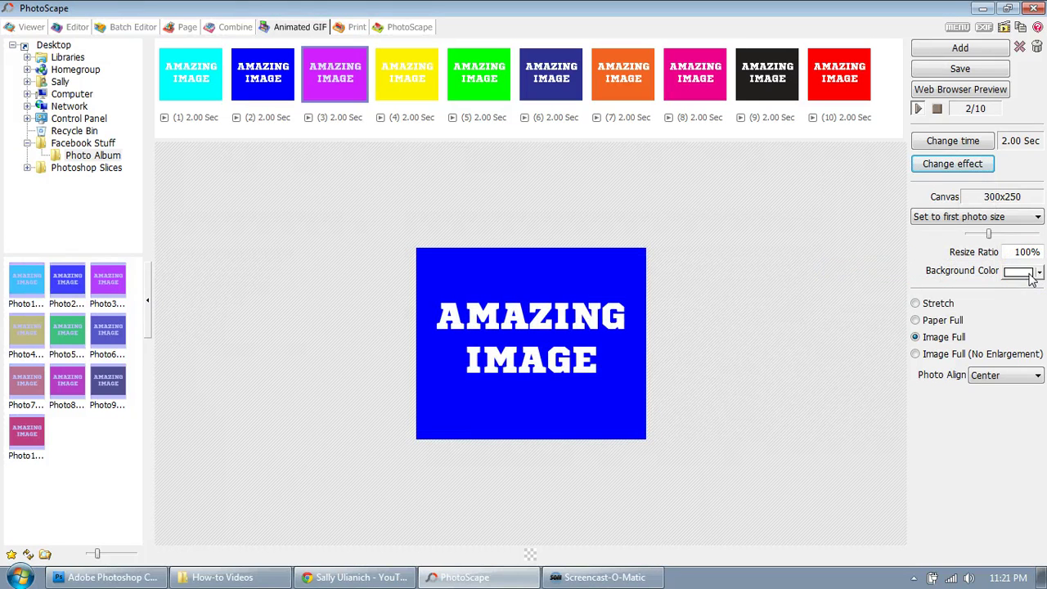
click(948, 165)
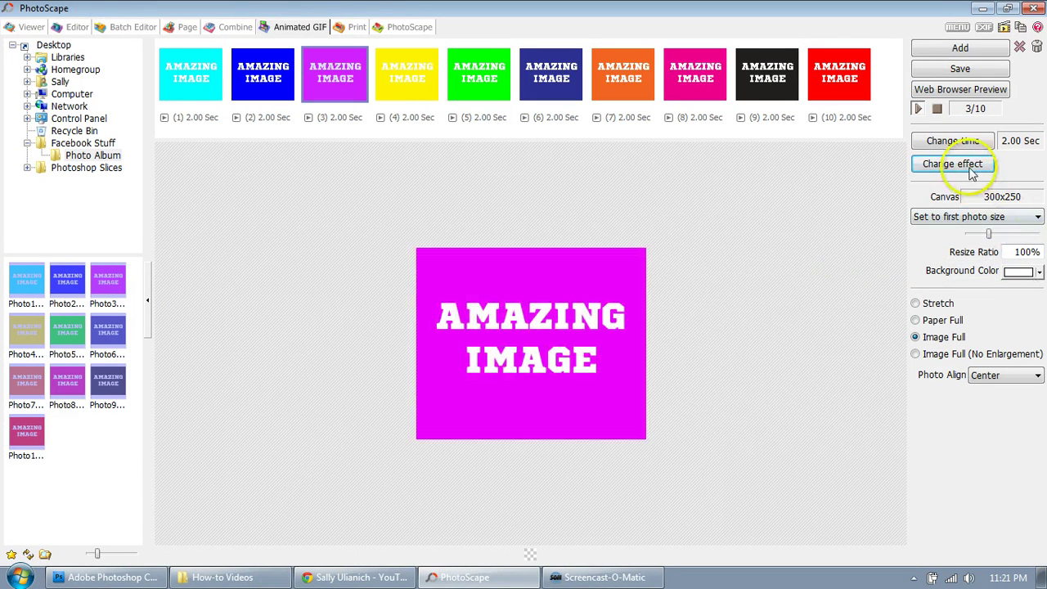
click(929, 283)
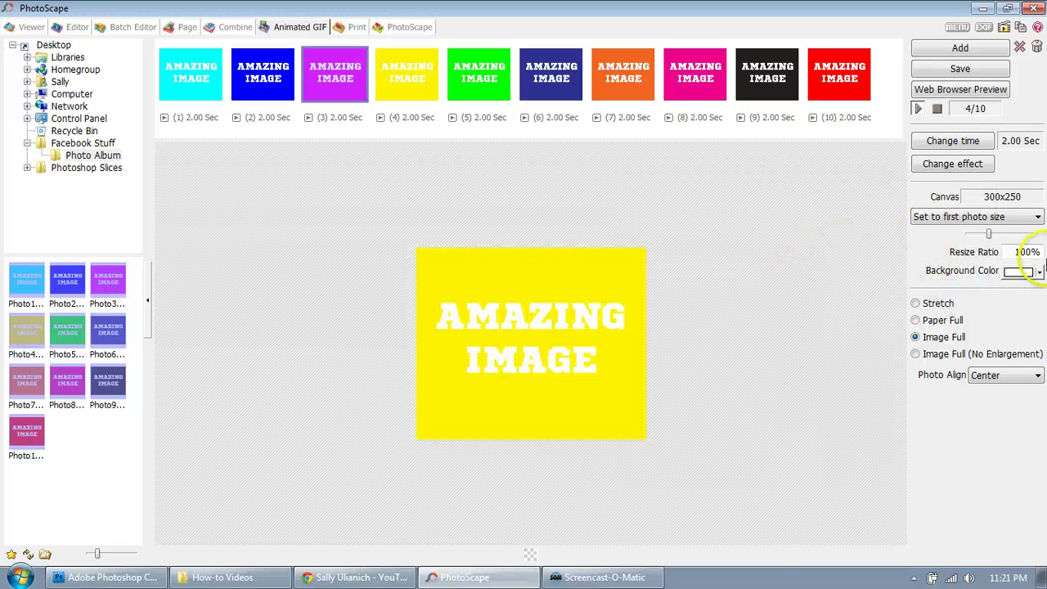
Set the background colour to blue and settle on the Convert to black transition
click(1040, 276)
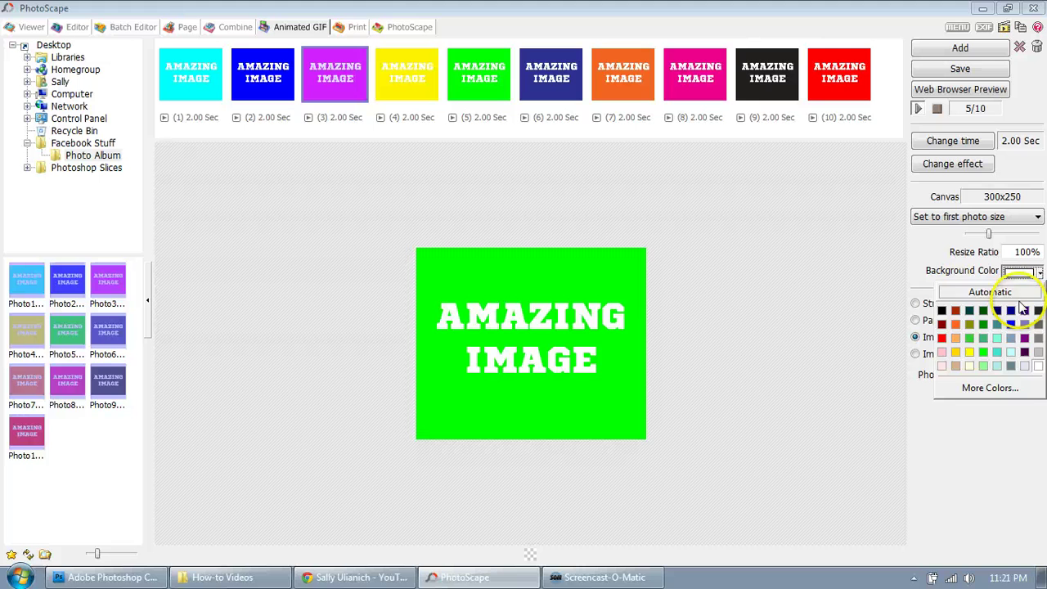
click(1011, 328)
click(940, 161)
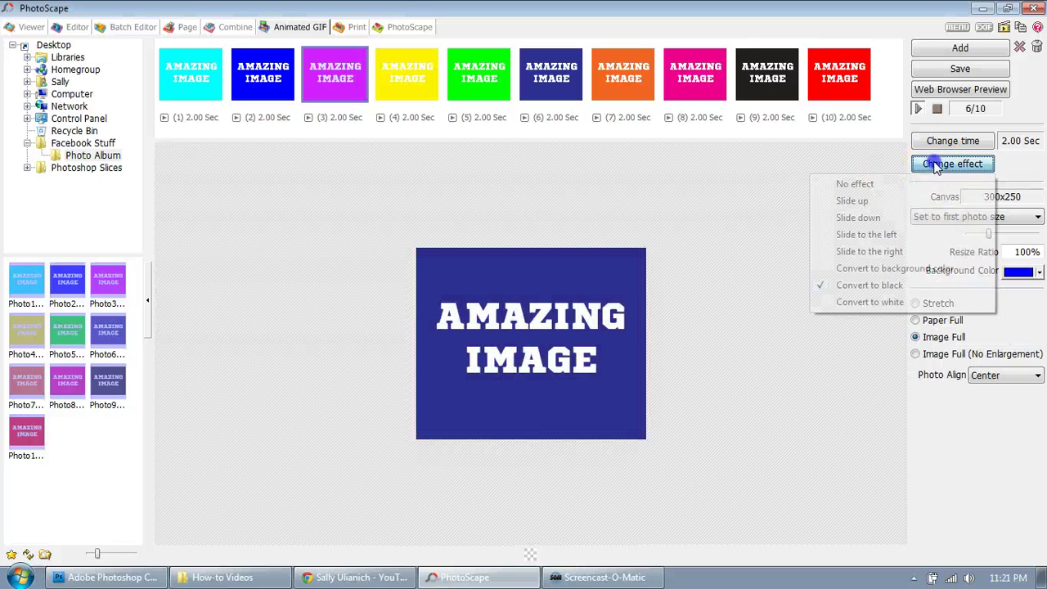
click(912, 271)
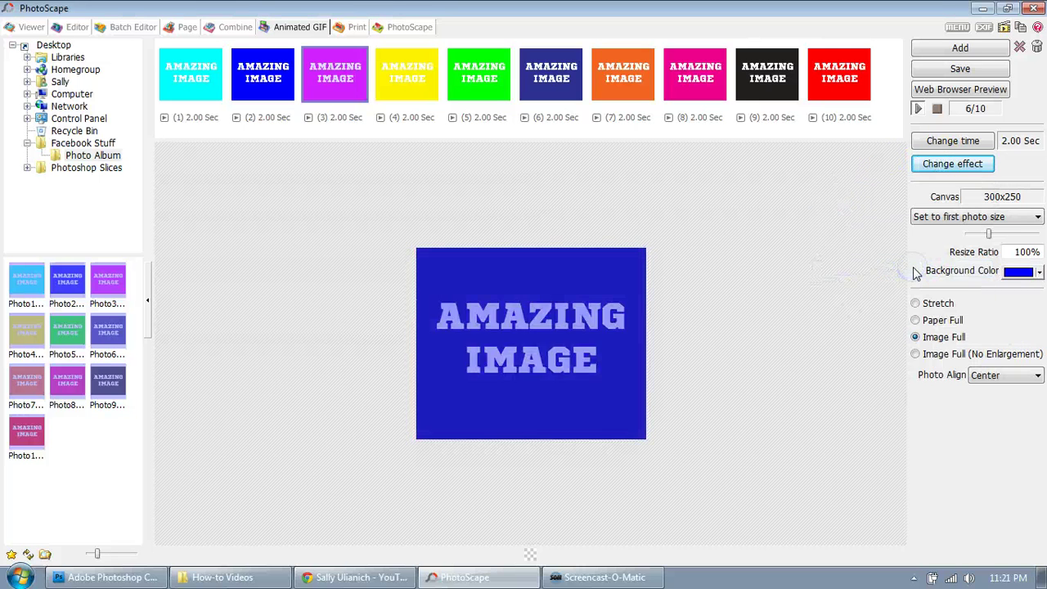
click(977, 163)
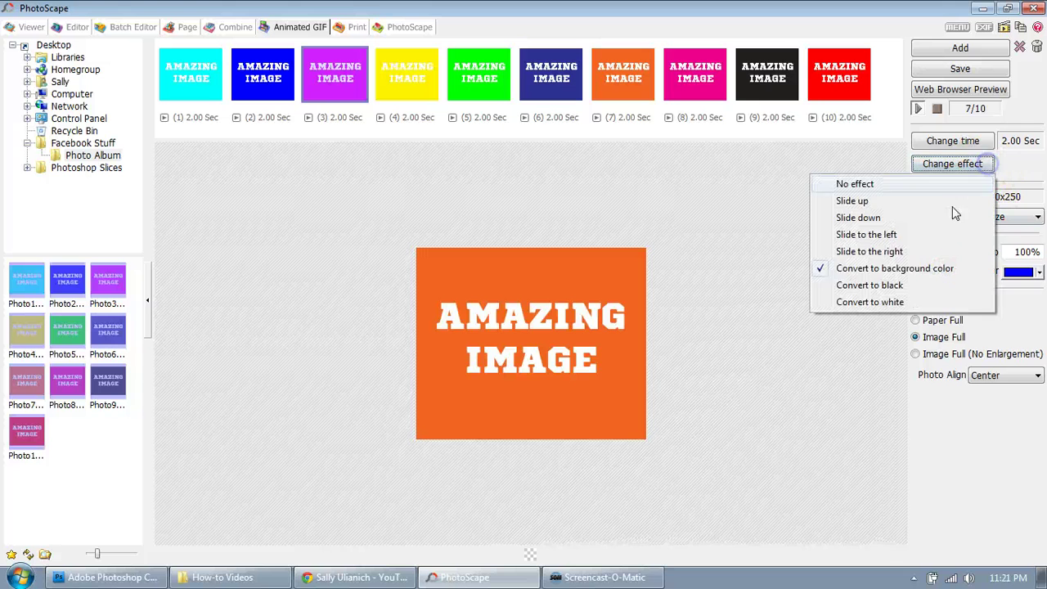
click(928, 283)
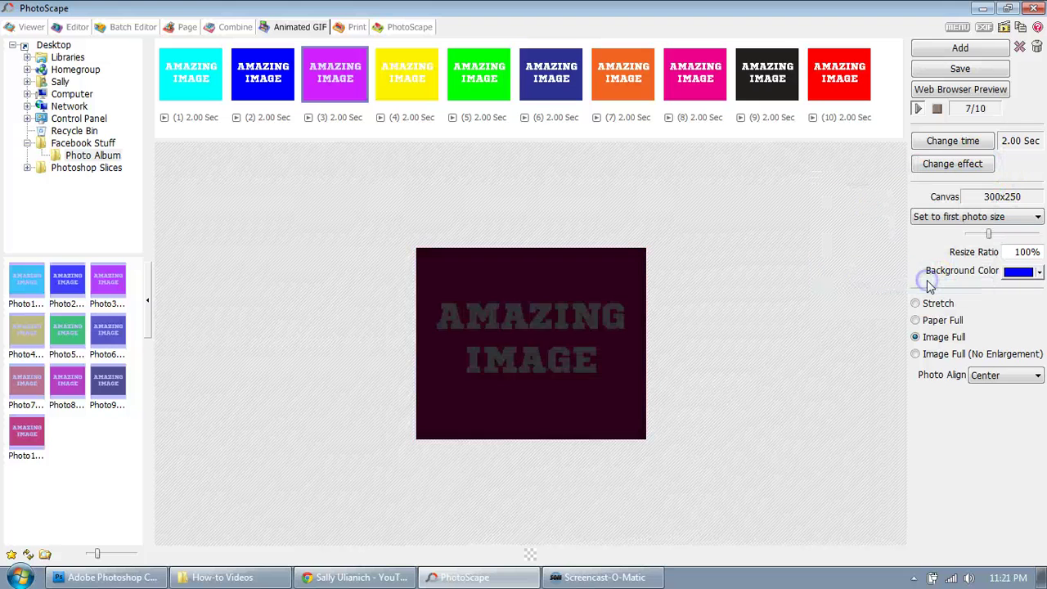
Save the GIF over anigif.gif in Desktop > Facebook Stuff, then show the desktop
click(960, 69)
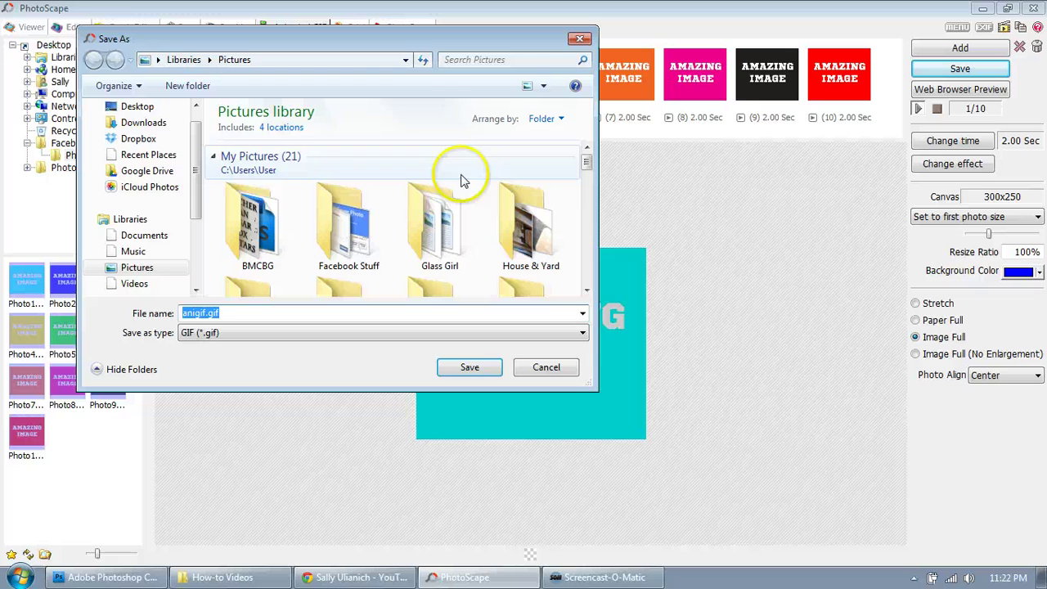
click(152, 109)
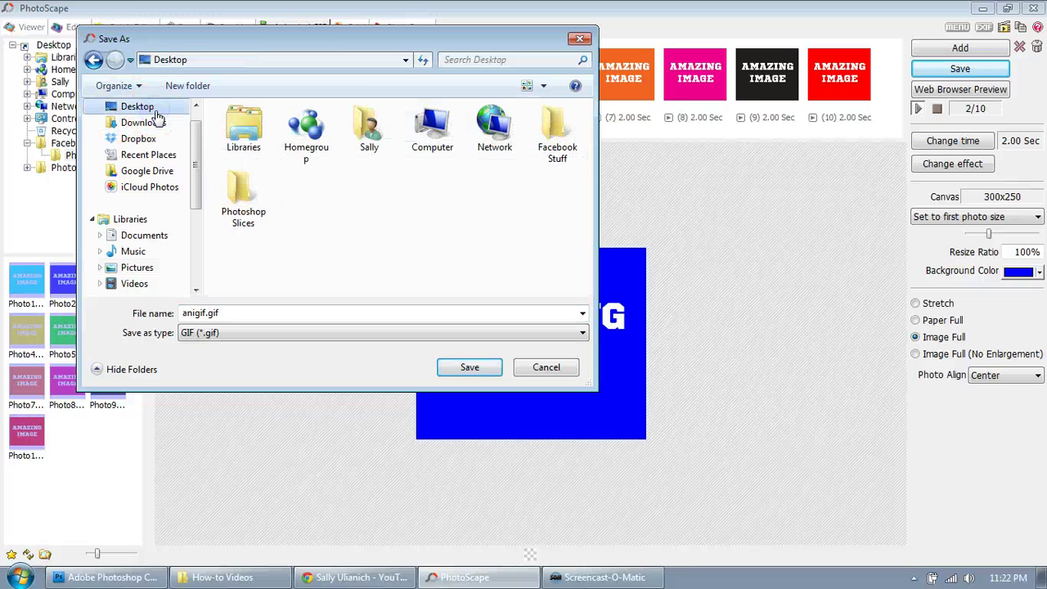
click(557, 138)
double_click(557, 138)
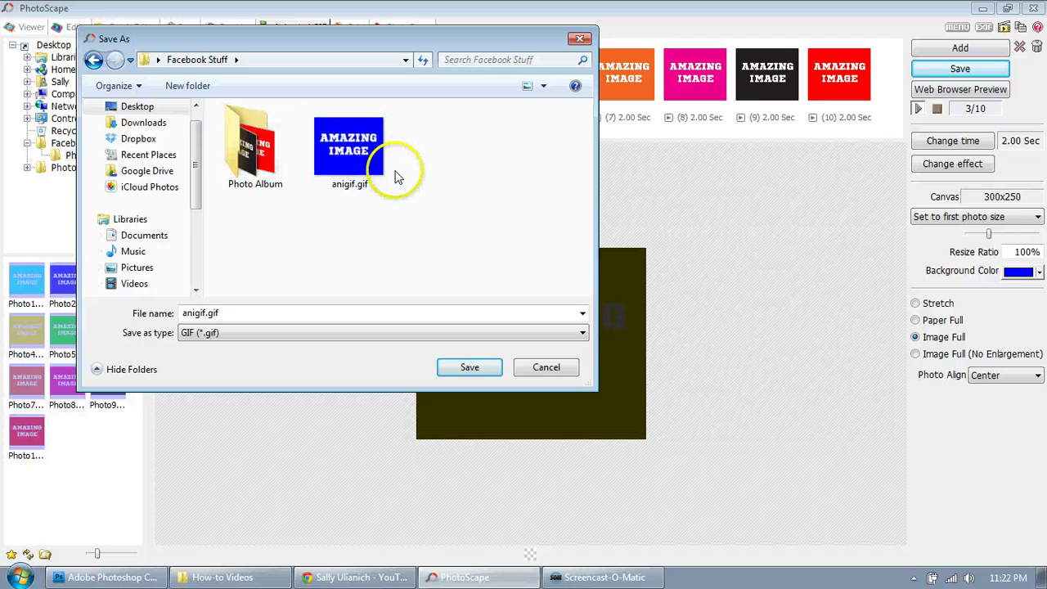
click(352, 167)
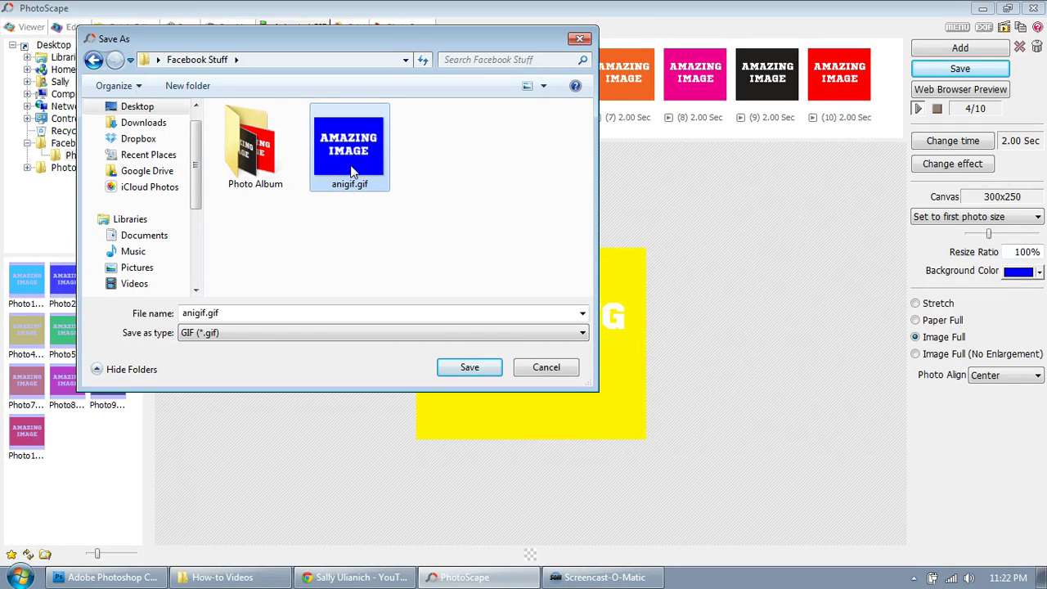
click(349, 175)
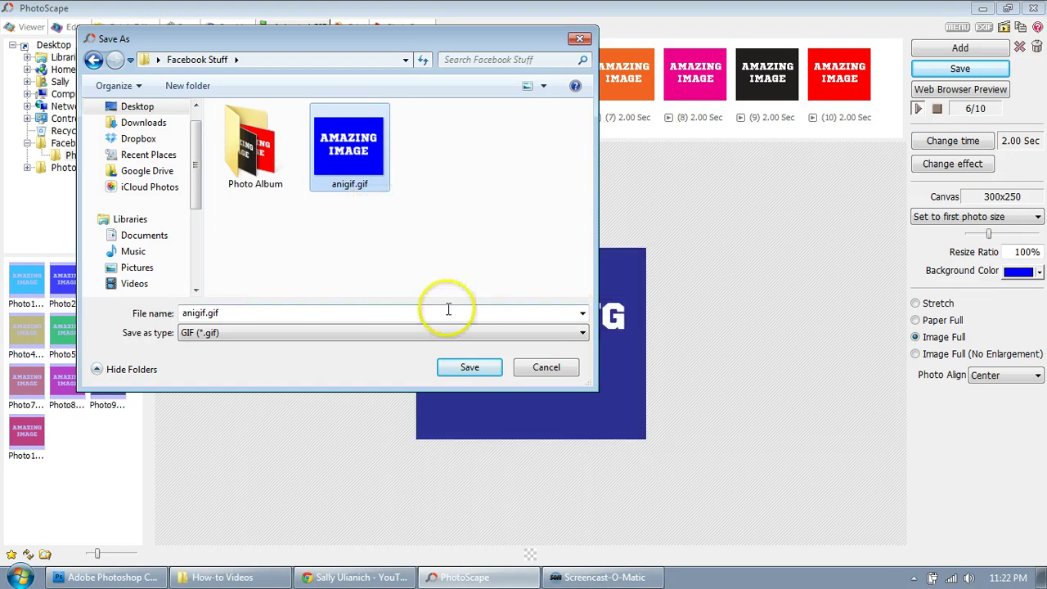
click(467, 368)
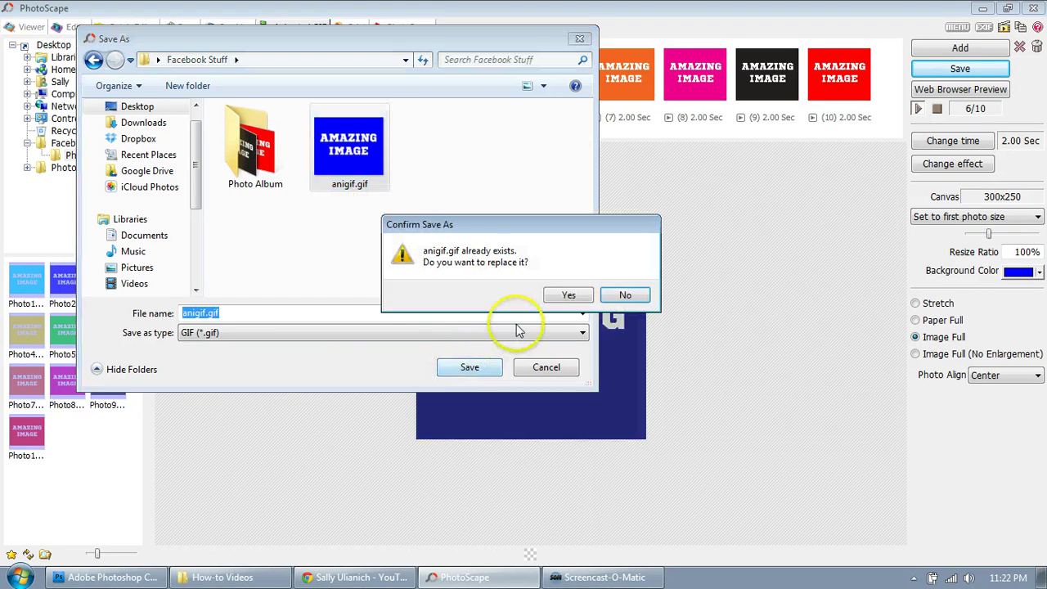
click(570, 296)
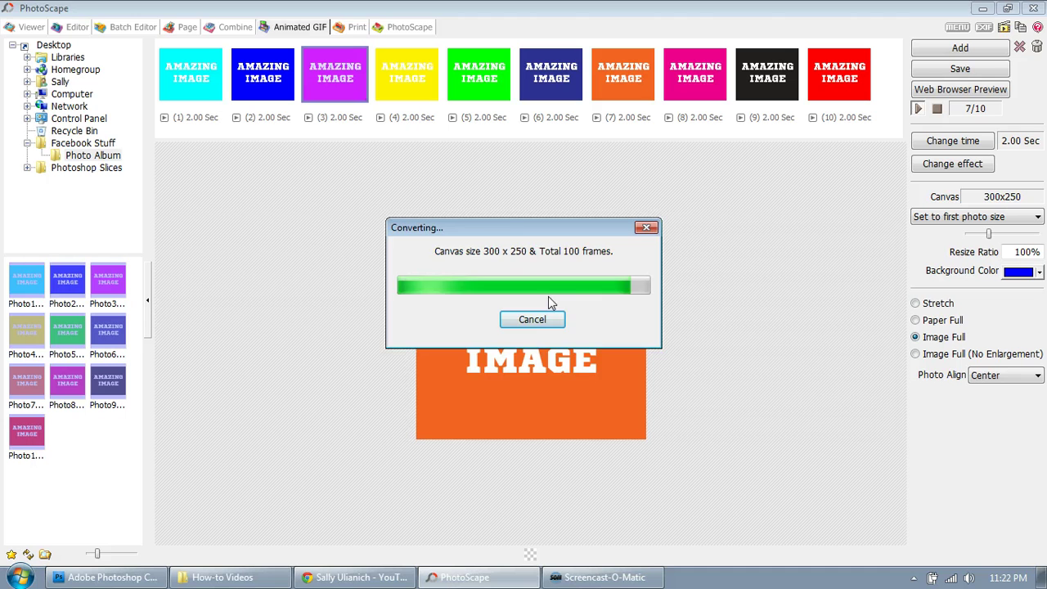
click(552, 324)
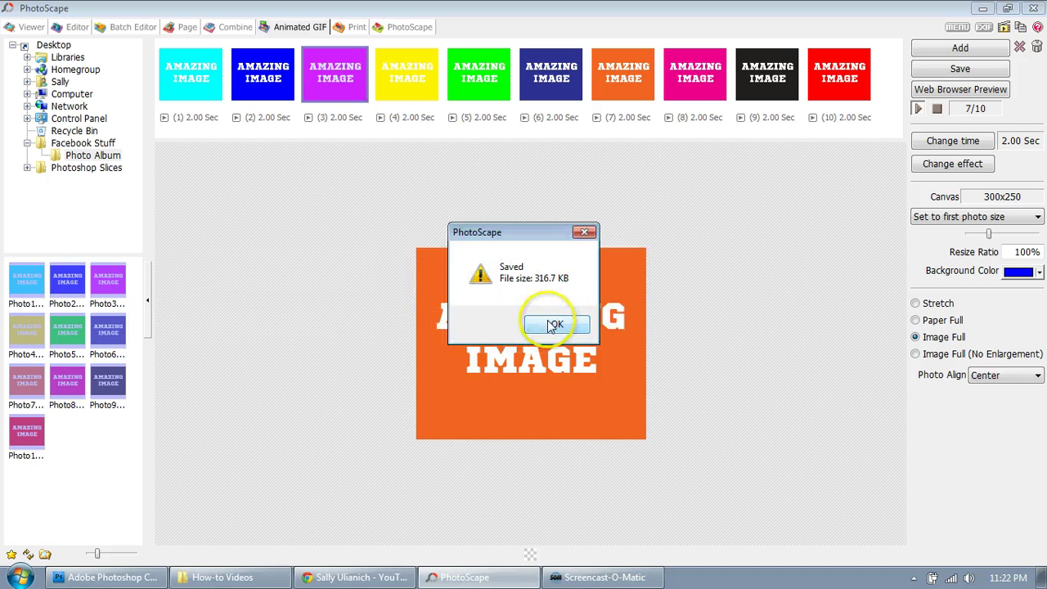
click(1034, 577)
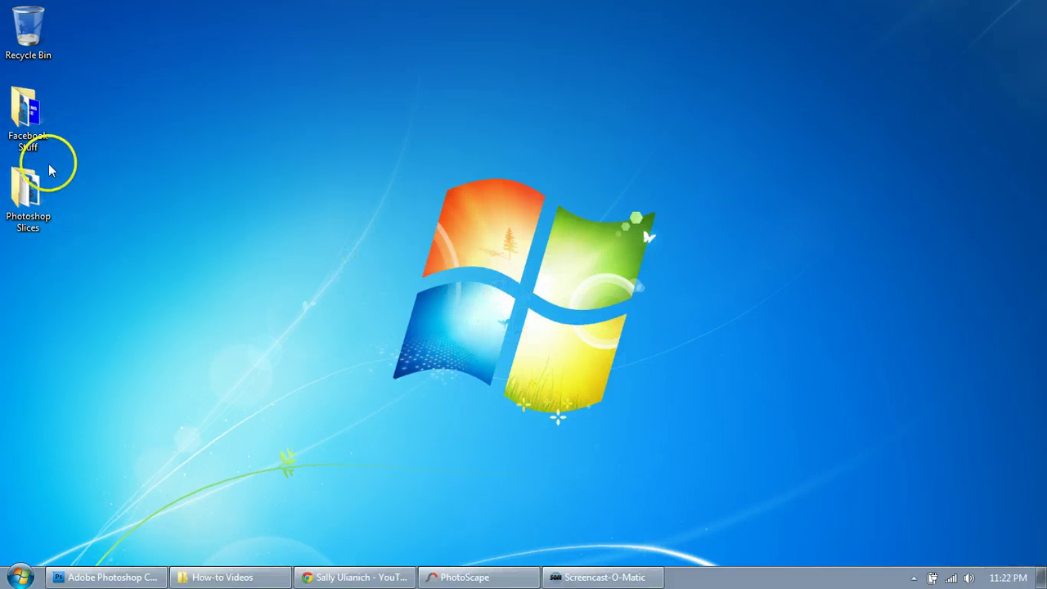
Find anigif.gif in Facebook Stuff after peeking into Photo Album, then minimise the folder window
double_click(33, 121)
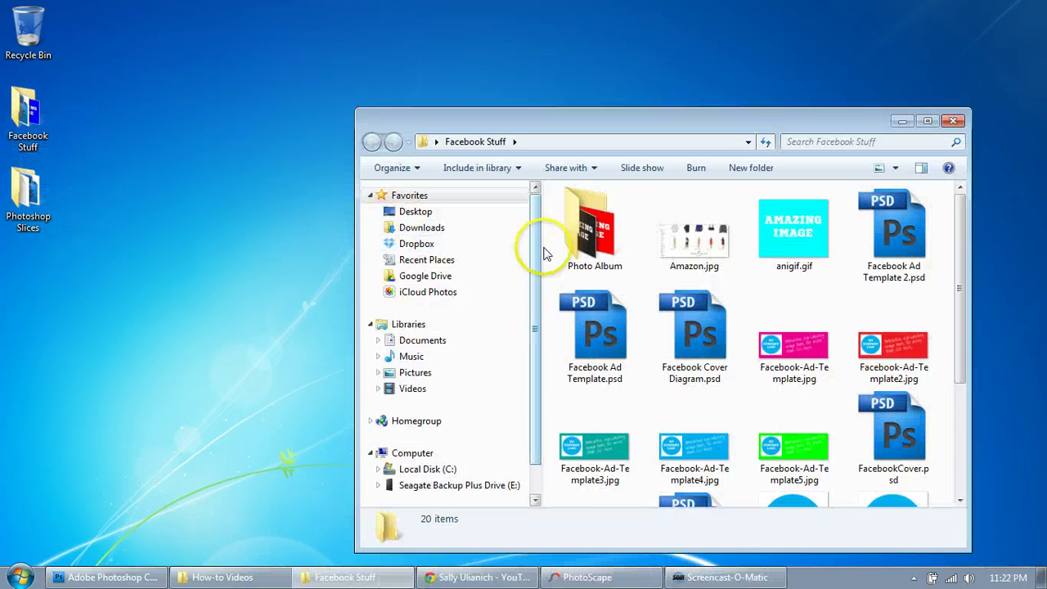
double_click(592, 245)
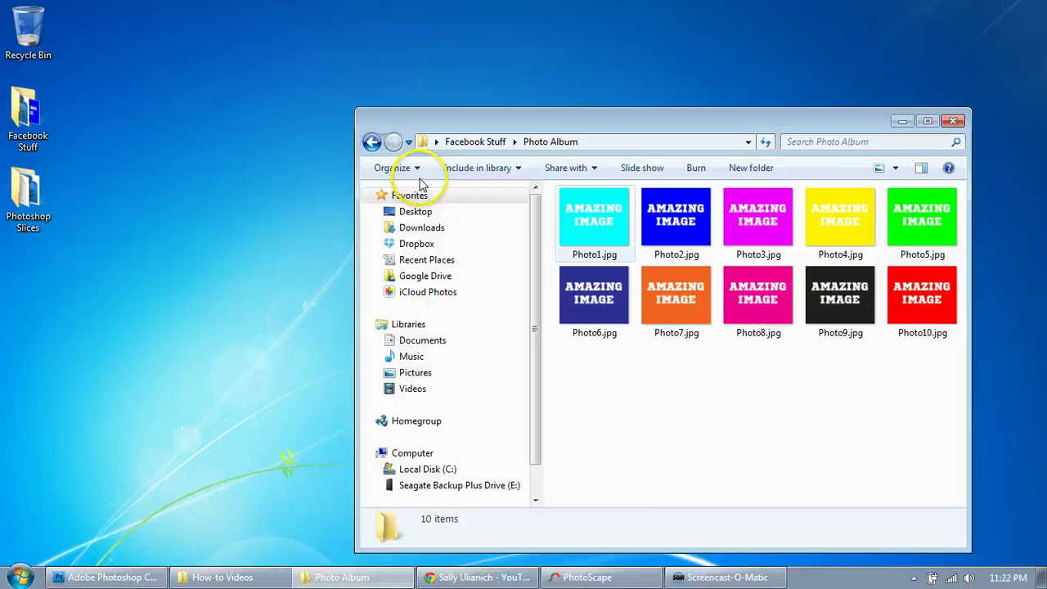
click(372, 142)
click(782, 246)
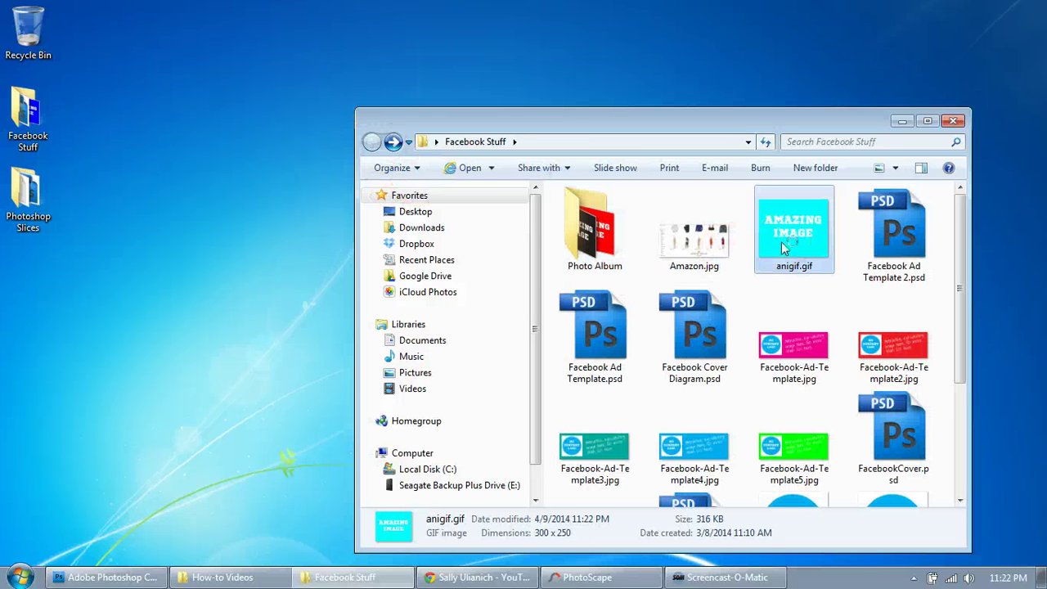
drag(781, 241, 843, 319)
scroll(842, 319, down, 3)
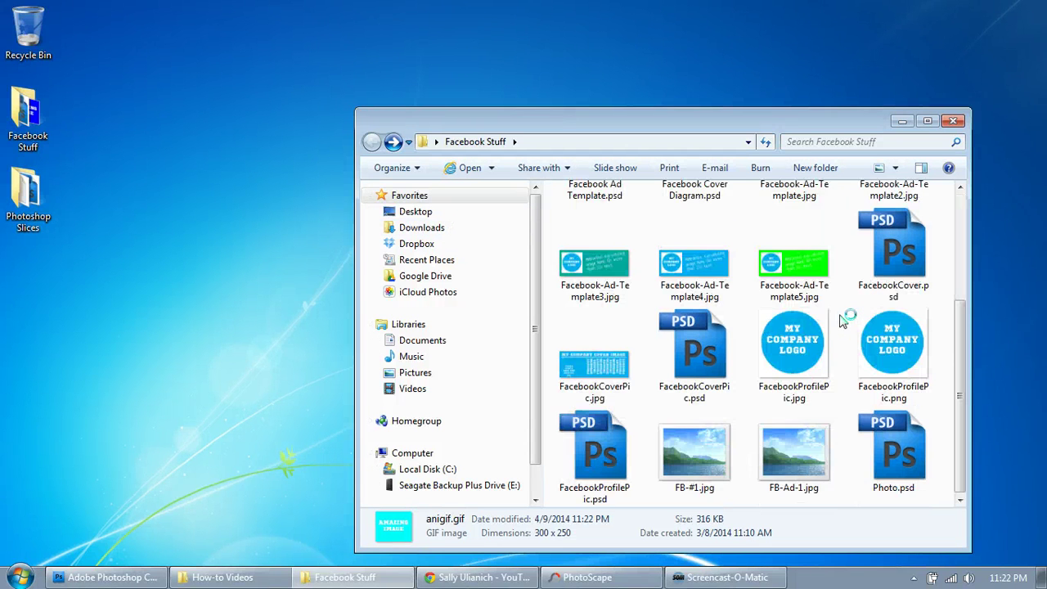
scroll(842, 318, up, 5)
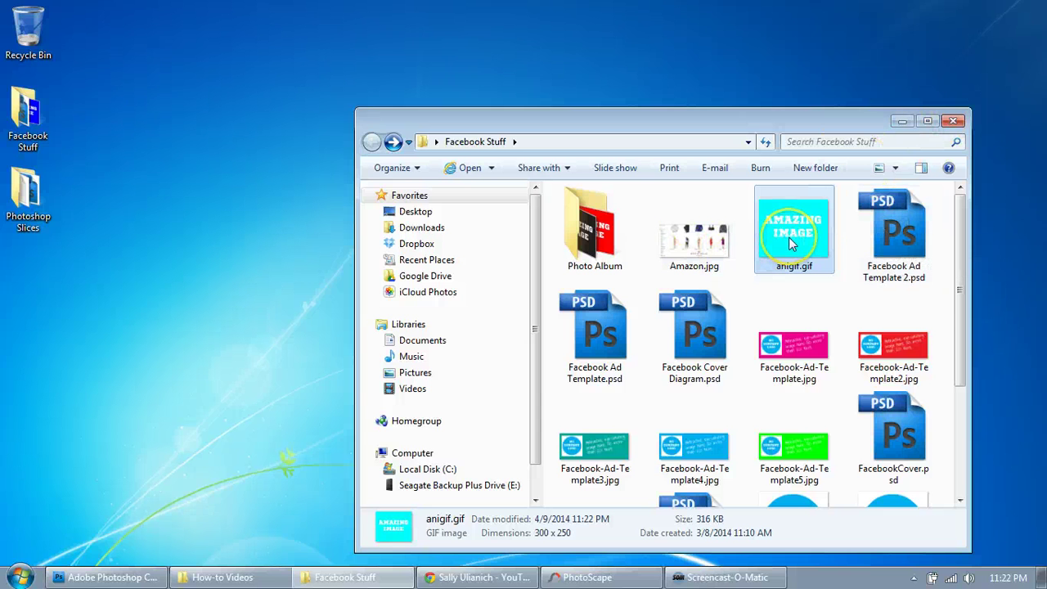
click(899, 123)
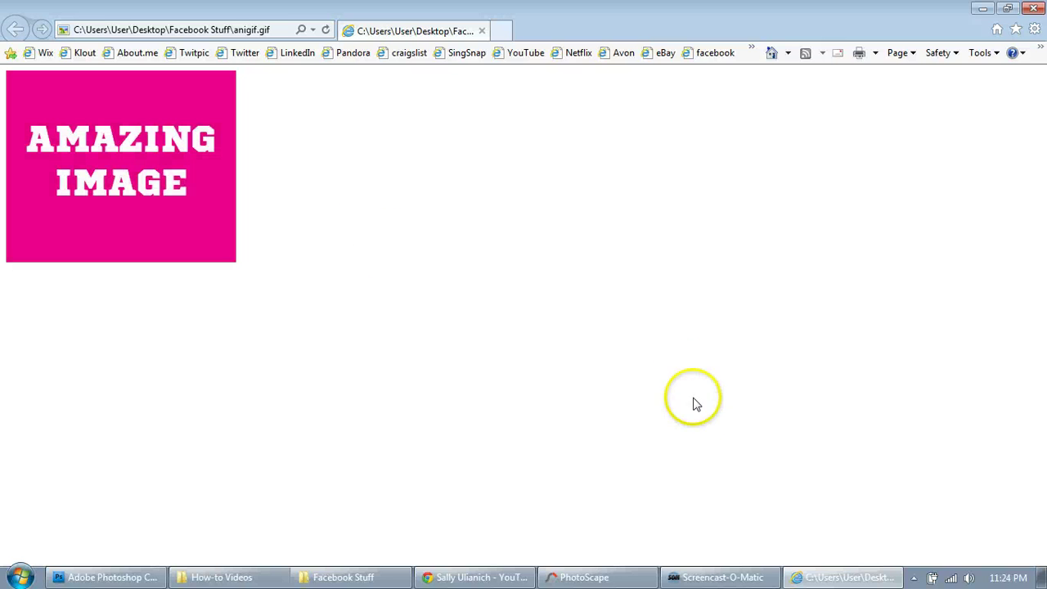
mouse_move(717, 577)
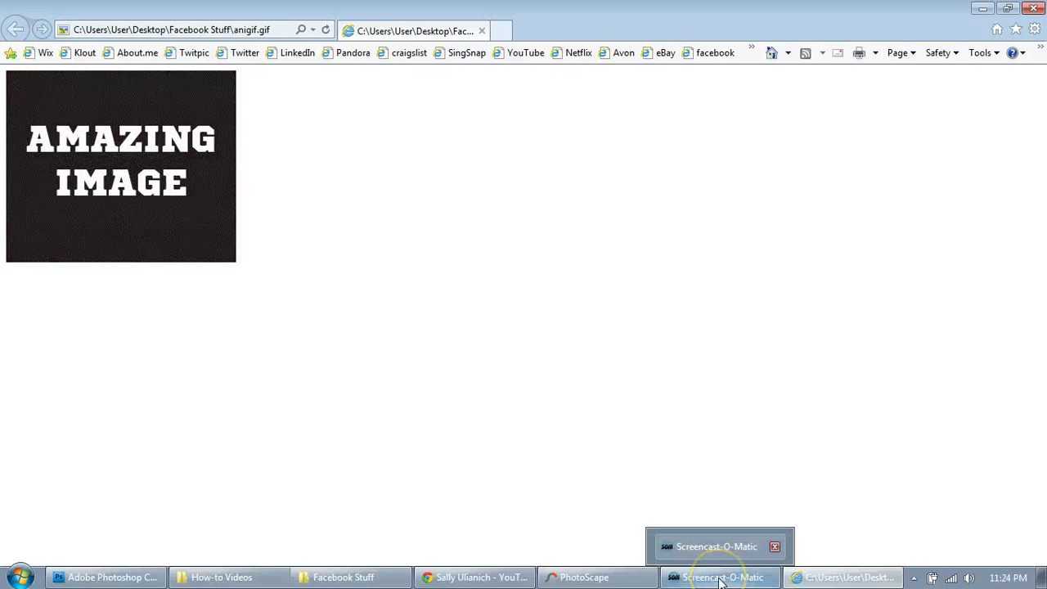